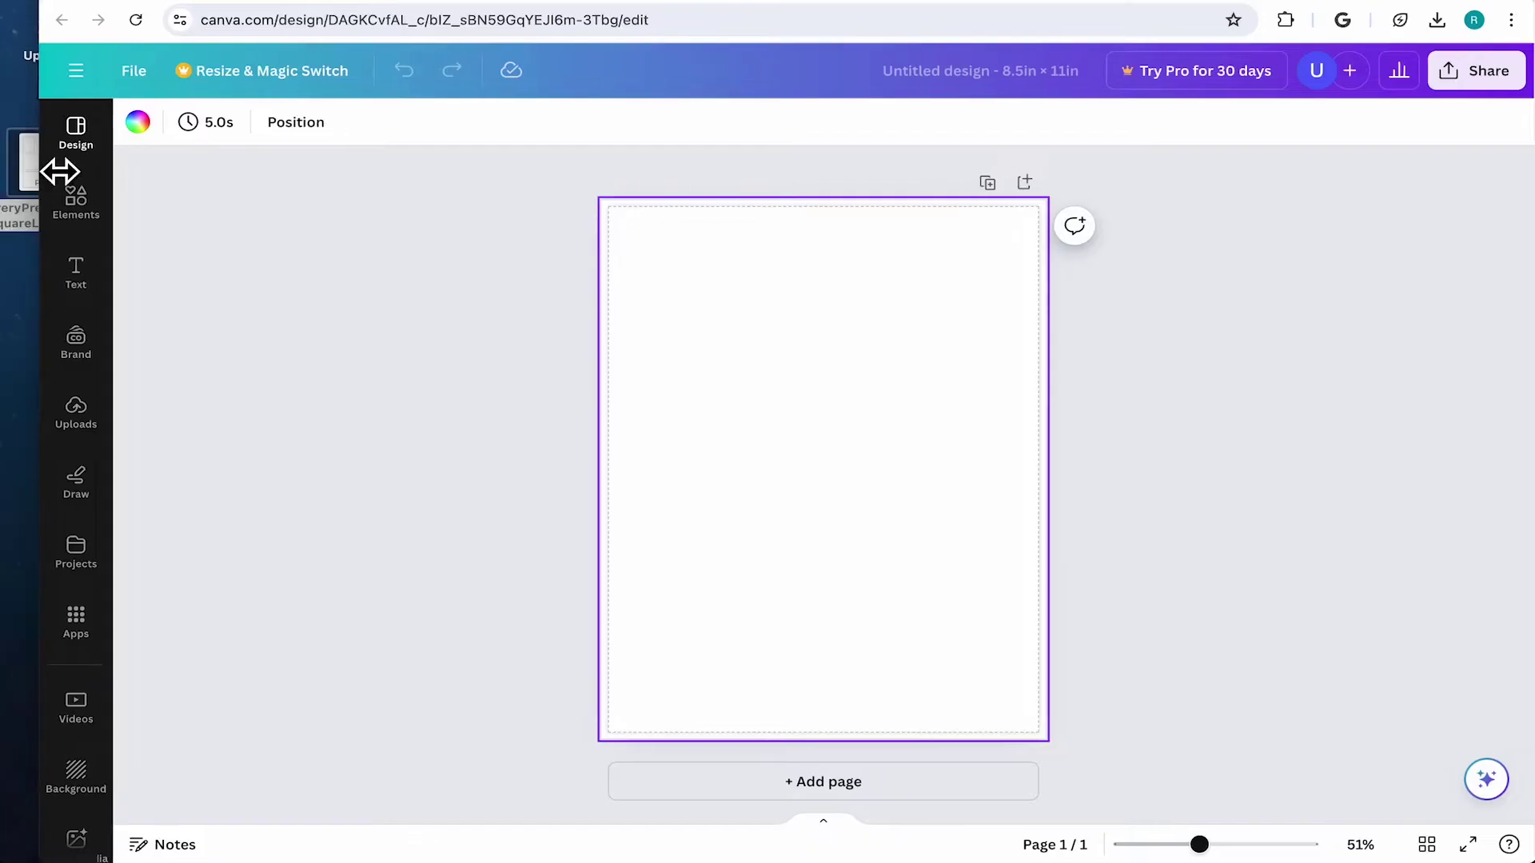
- Drop the Avery template into the editor, place the label grid, and select the label frames
left_click_drag(58, 168, 742, 386)
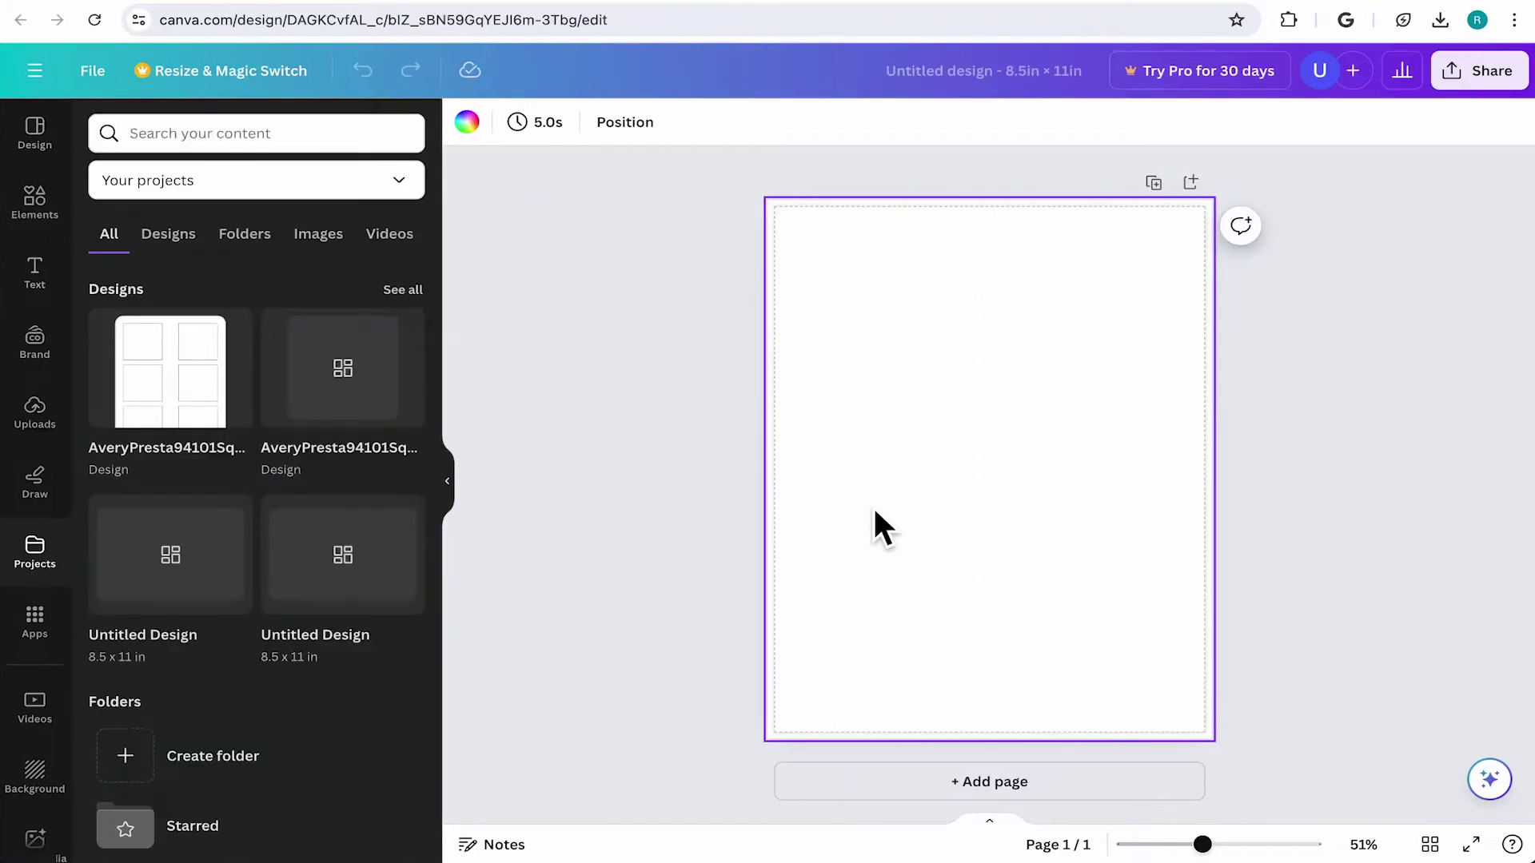
left_click(161, 376)
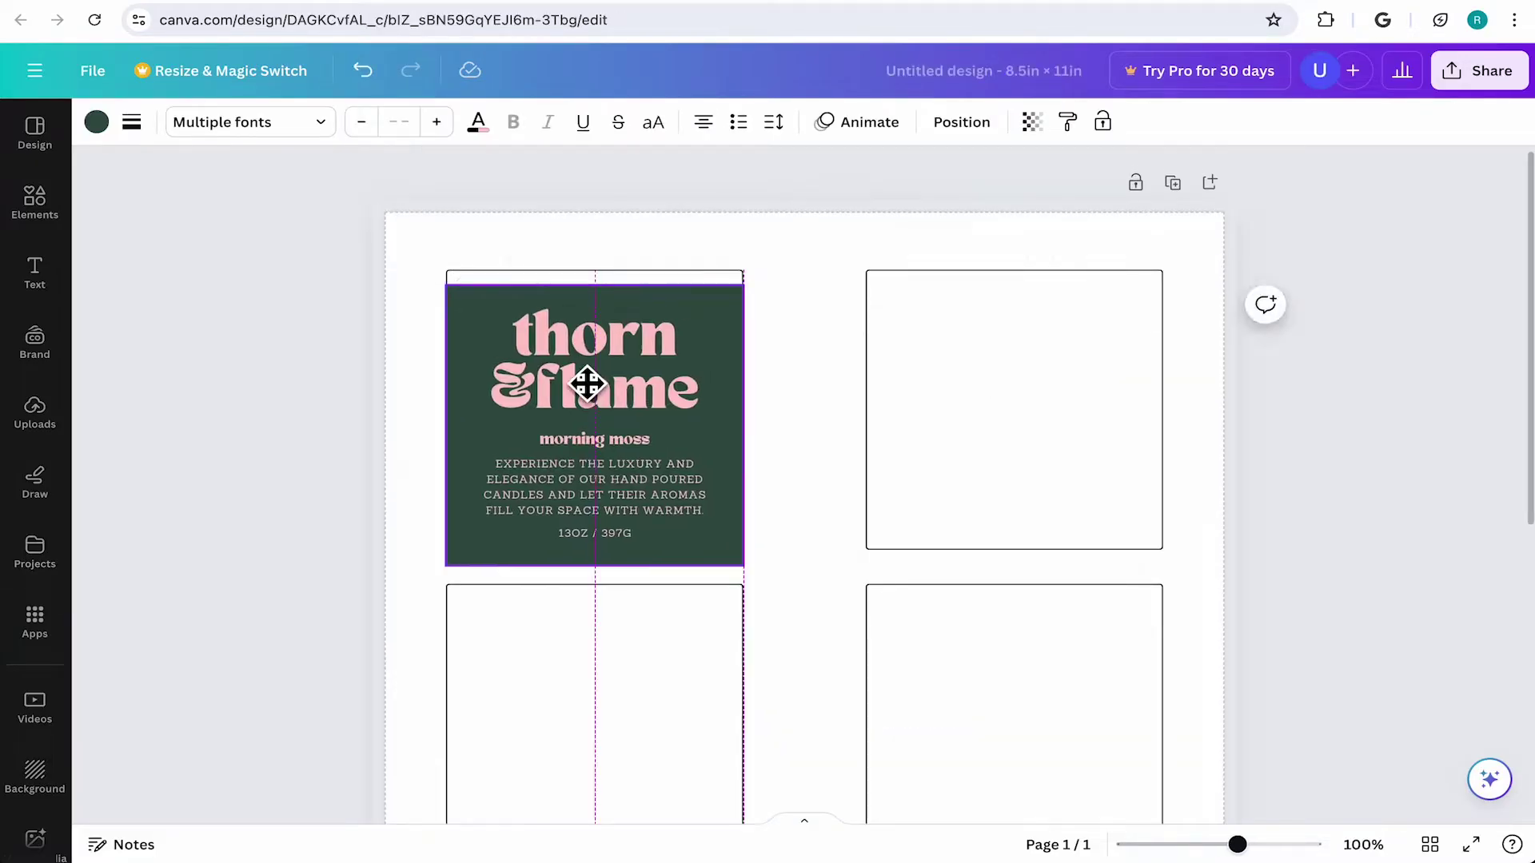
left_click(822, 256)
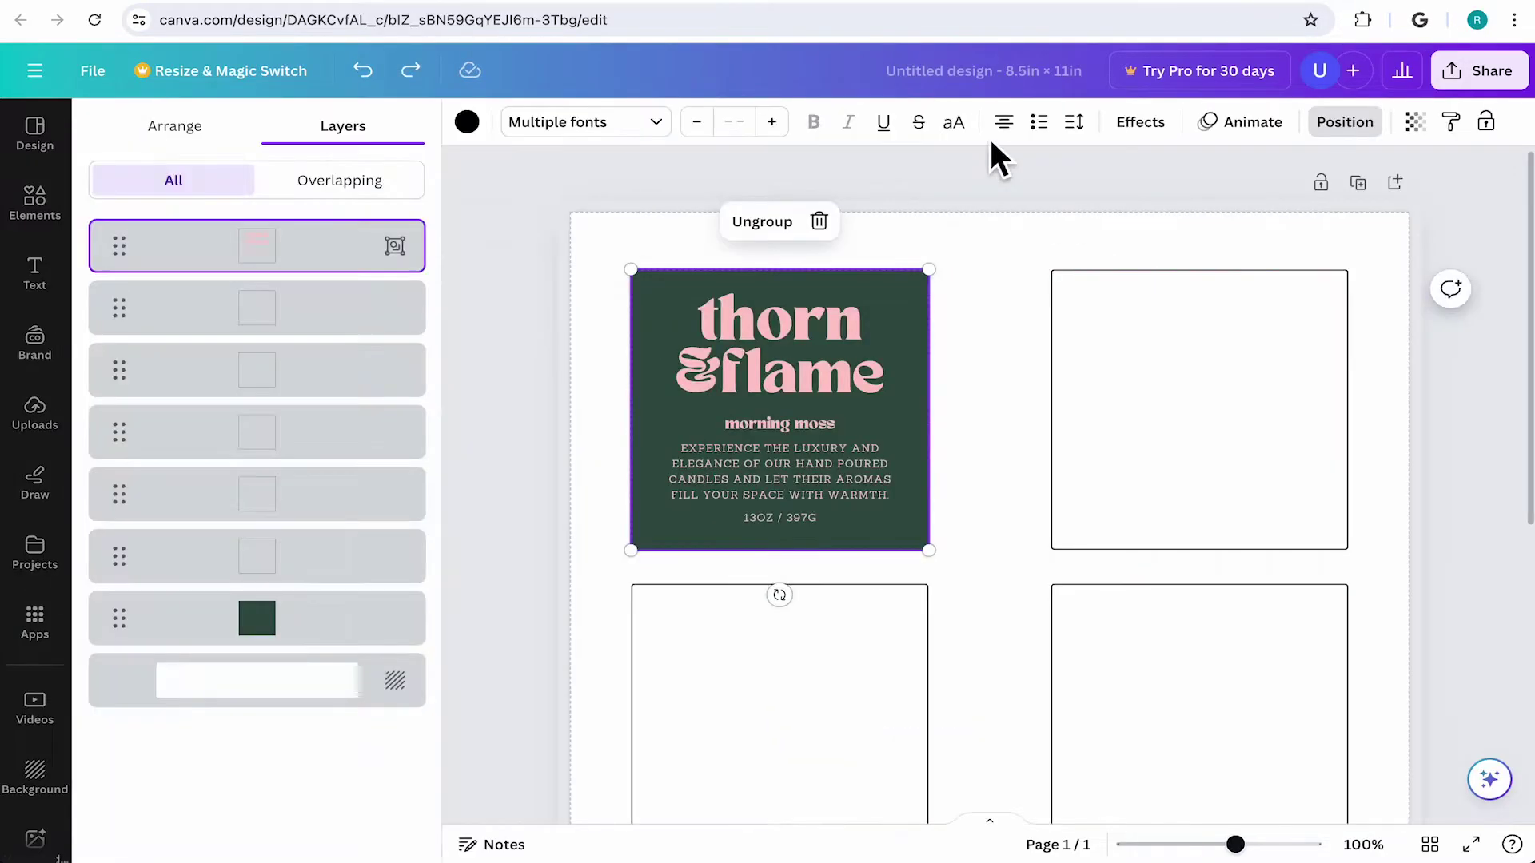
left_click(971, 264)
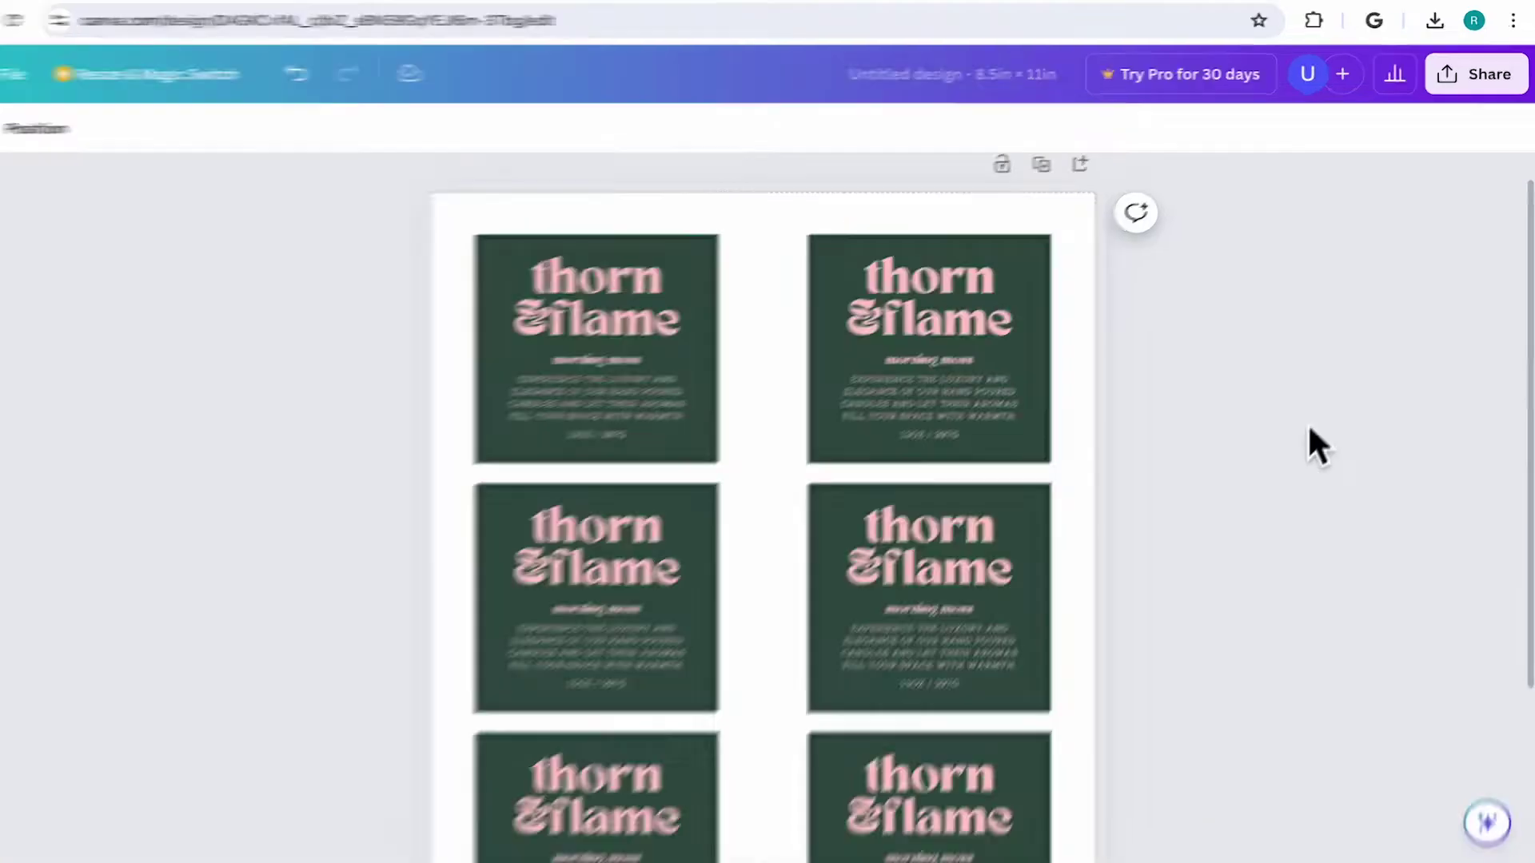
- Open the download settings and set the print paper type to Photo Glossy Paper
left_click(1479, 71)
left_click(1201, 548)
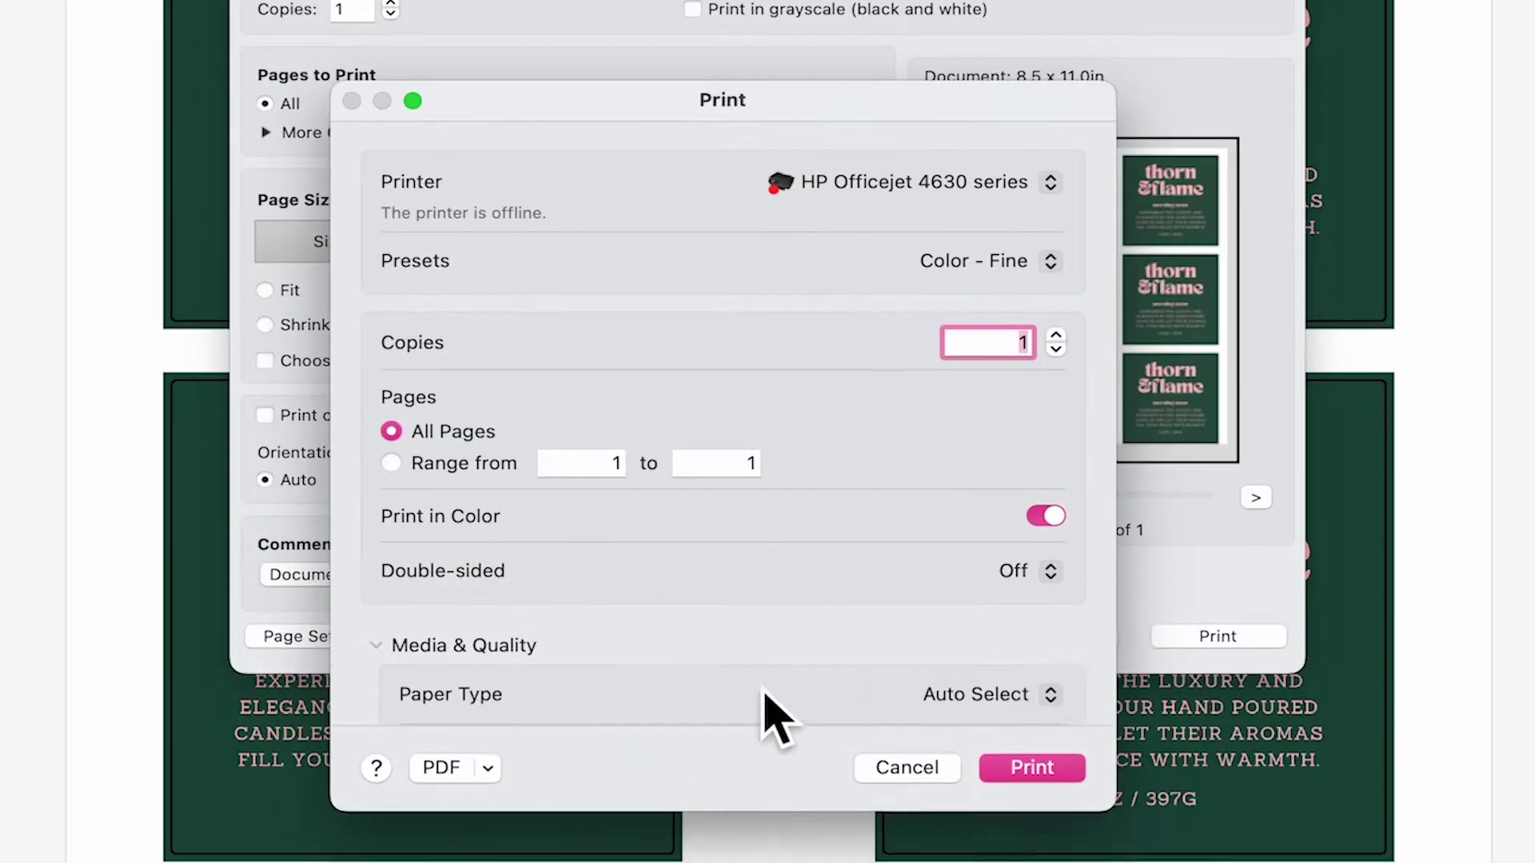
left_click(958, 681)
left_click(961, 752)
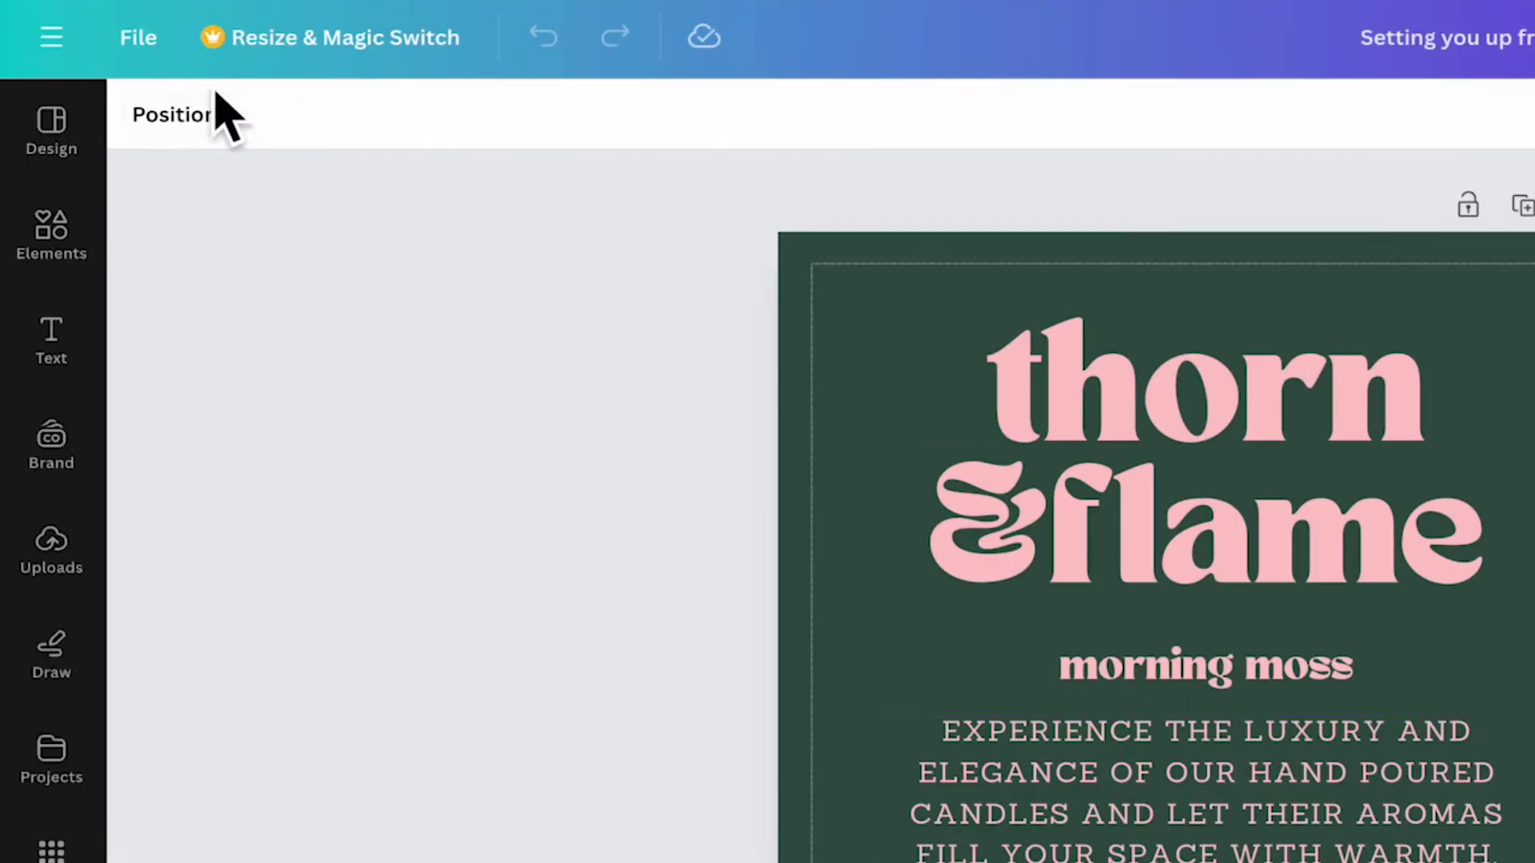
left_click(164, 48)
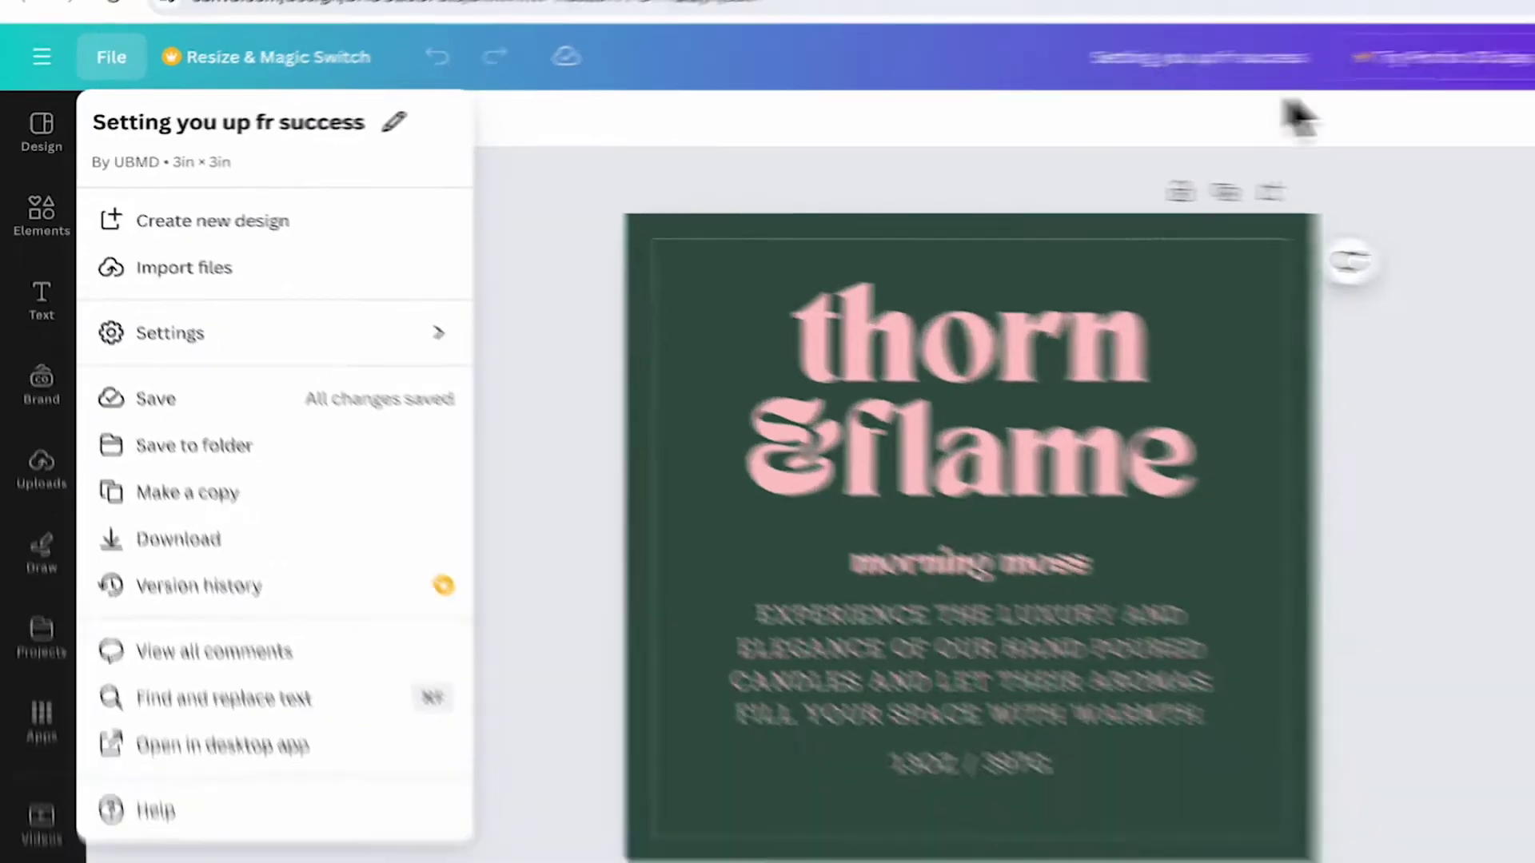
left_click(1154, 398)
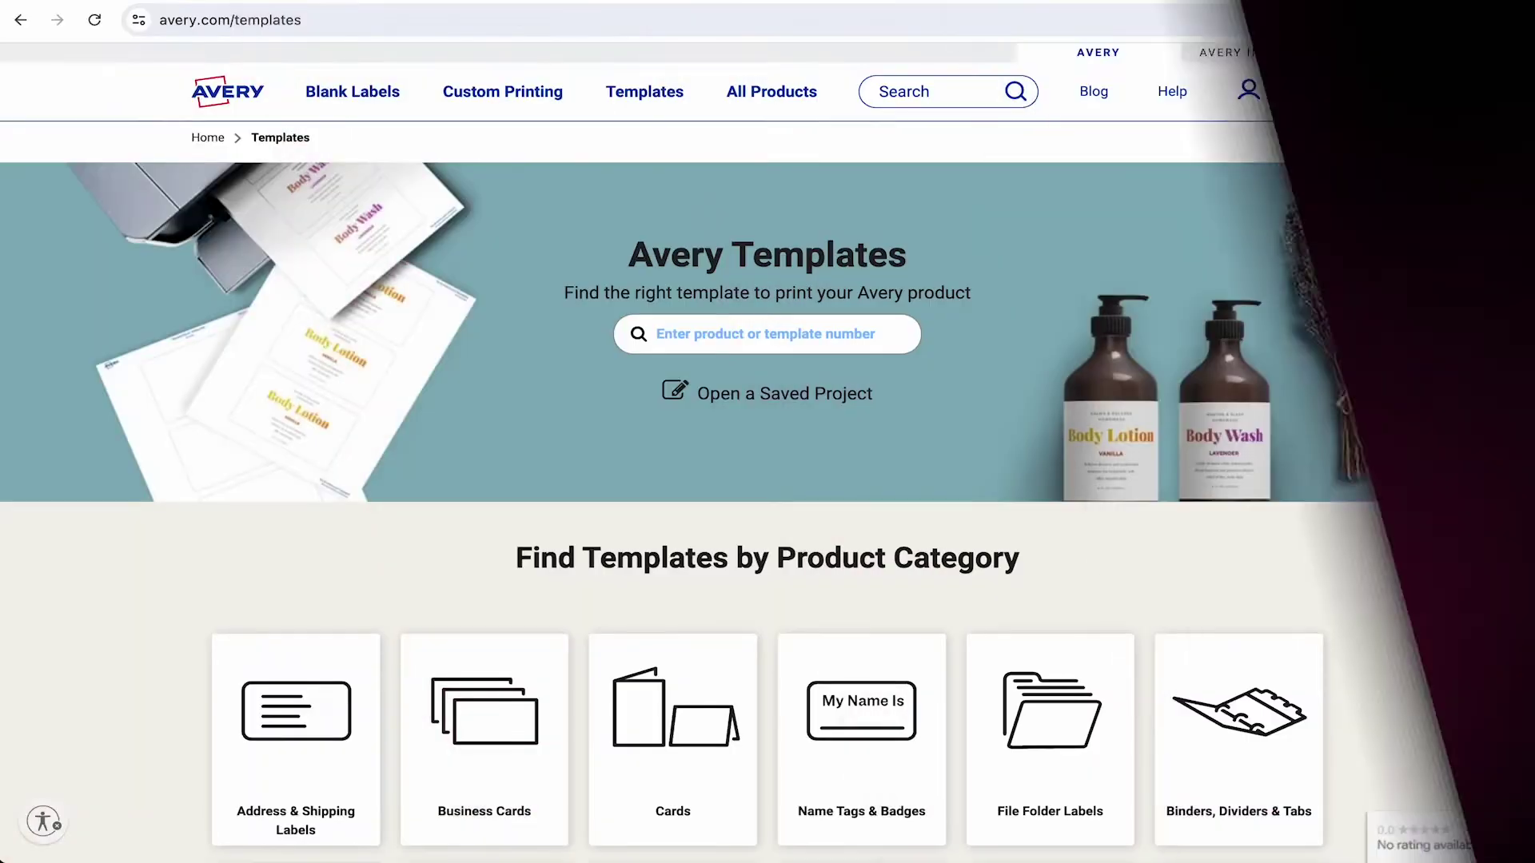
- Browse Avery's Square Labels category and open the Presta 94101 template
scroll(1465, 468, "down", 3)
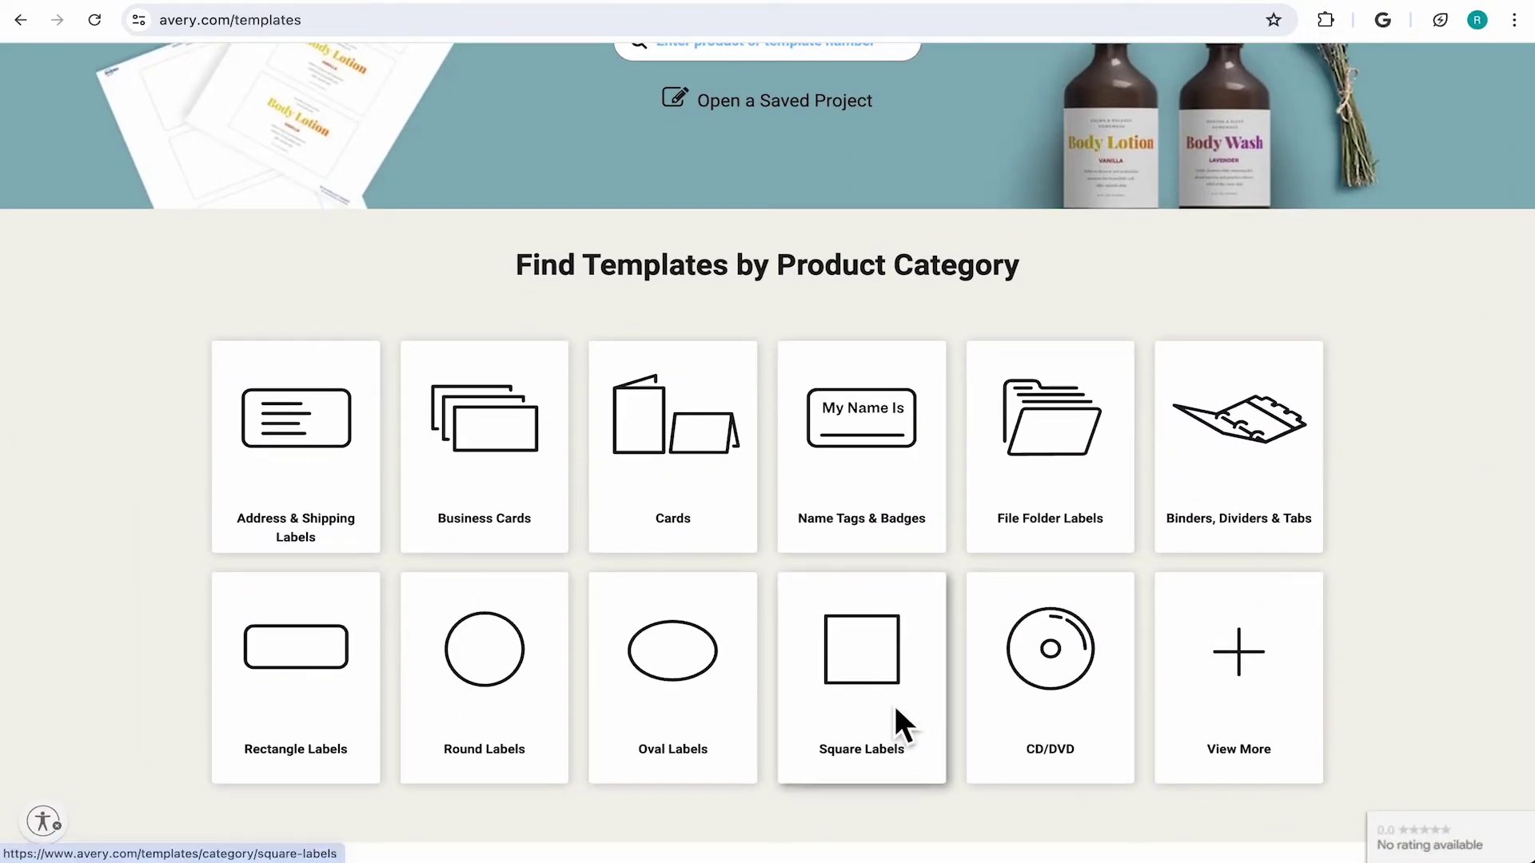
left_click(894, 702)
scroll(1183, 400, "down", 7)
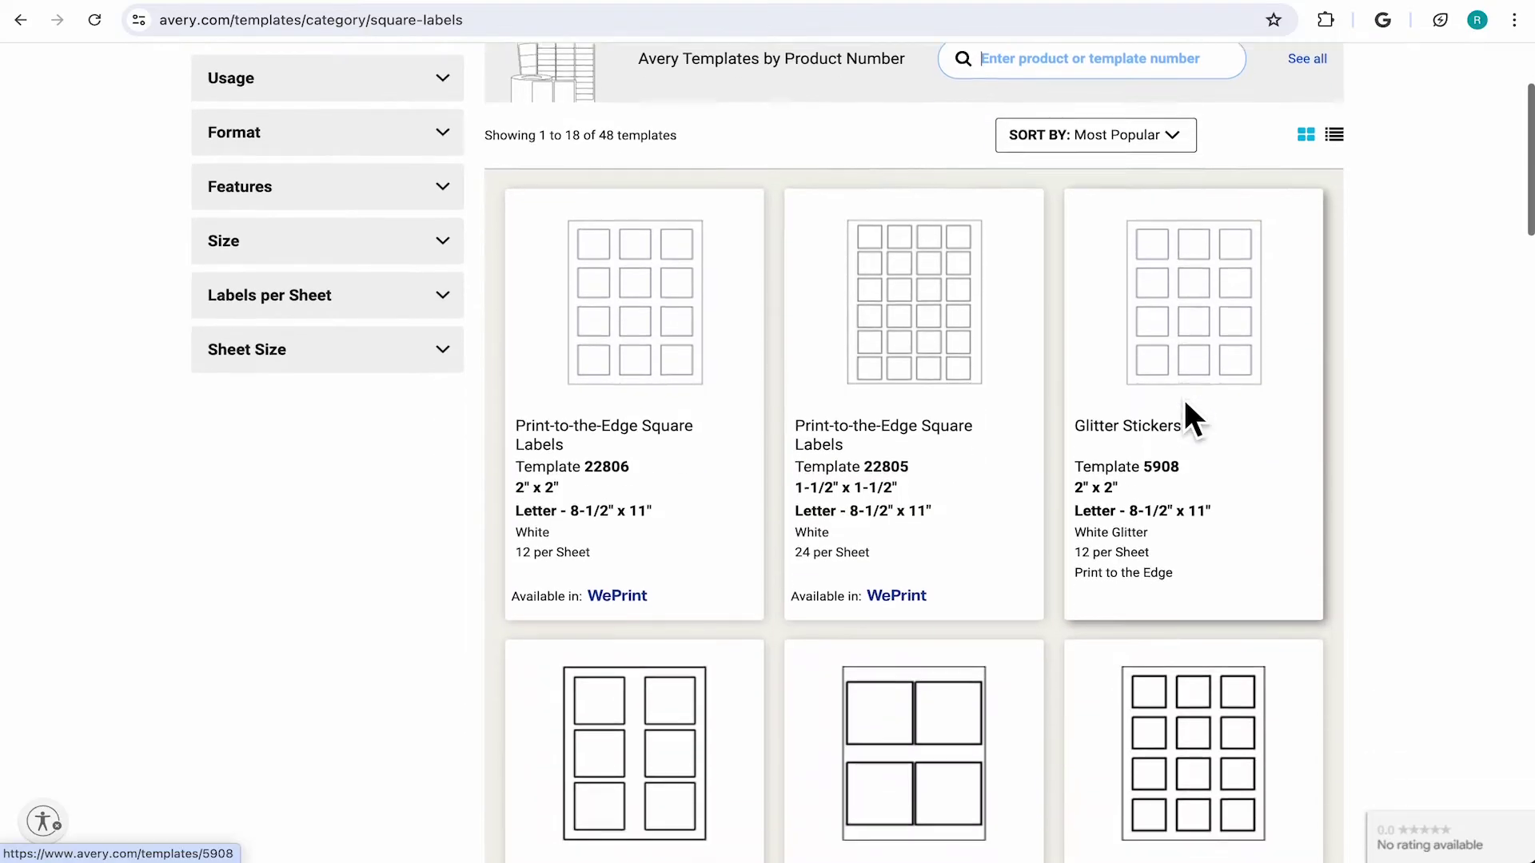
left_click(678, 328)
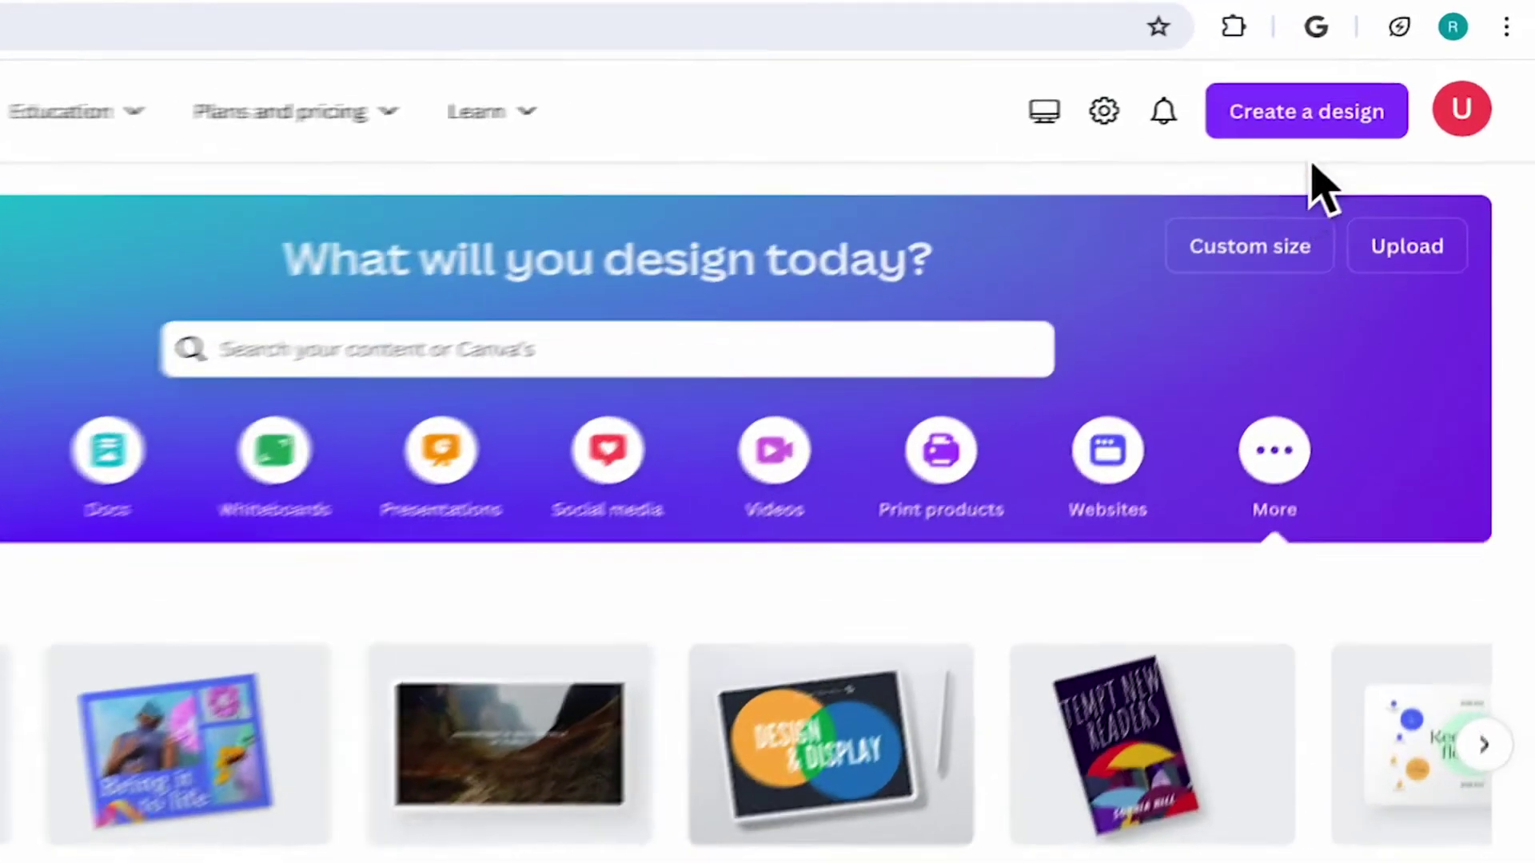
- Create a custom-size design 8.5 in wide by 11 in tall
left_click(1383, 87)
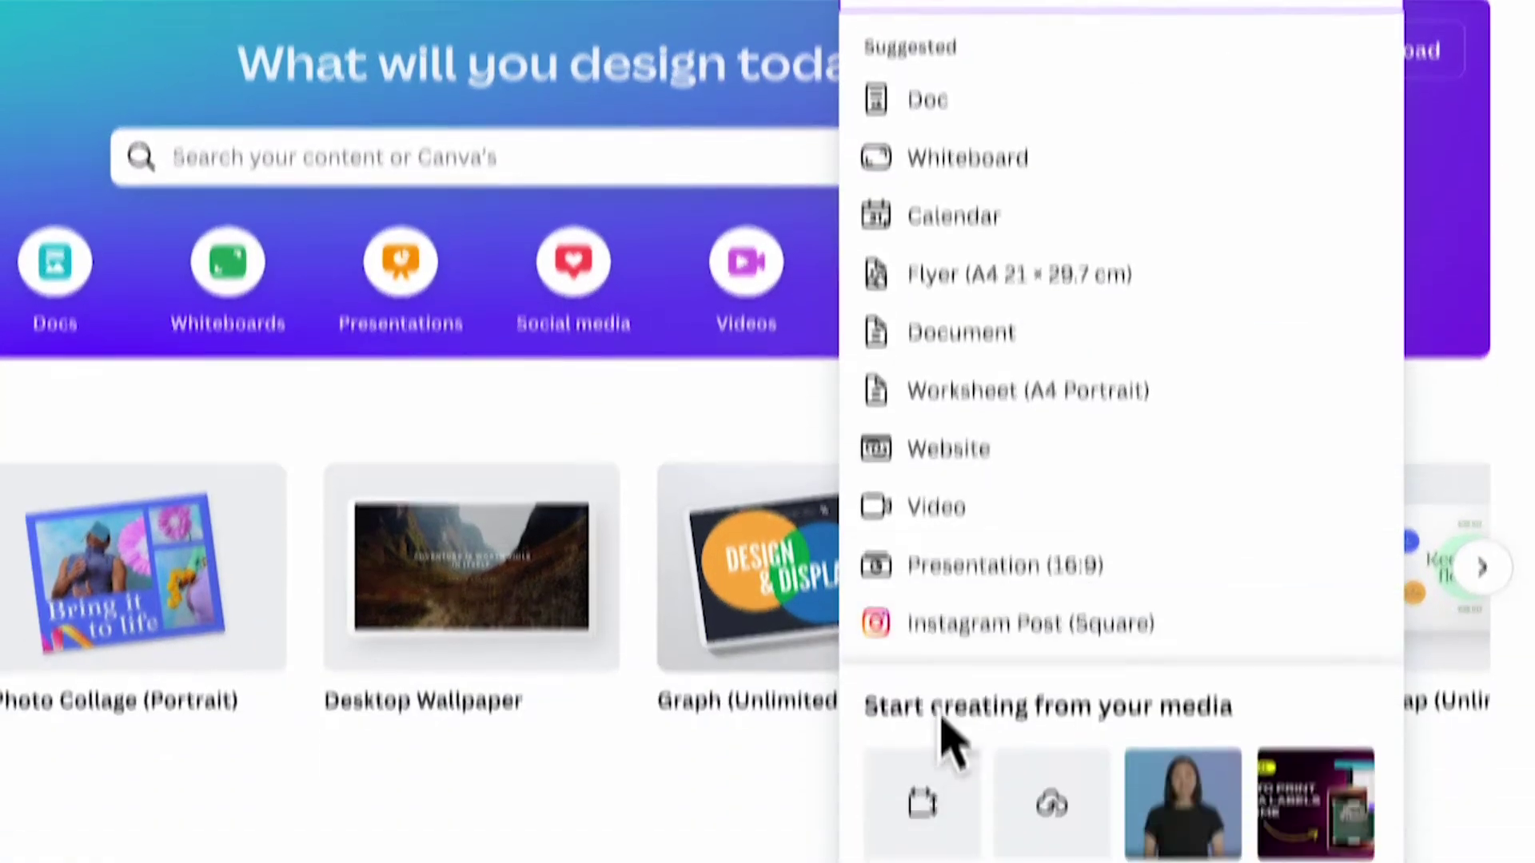
left_click(948, 732)
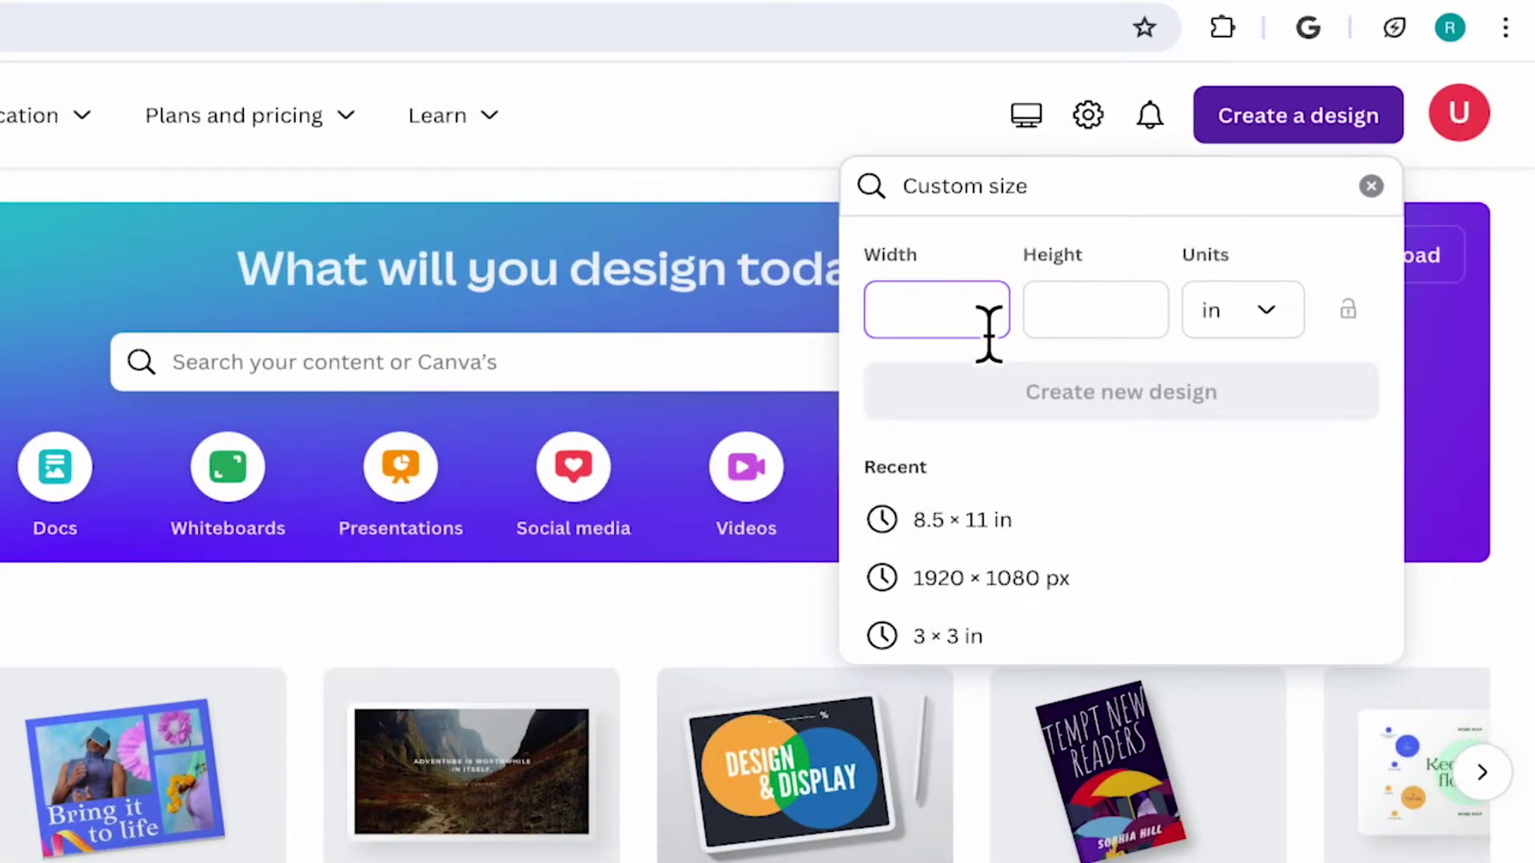
type("8.511")
left_click(1116, 412)
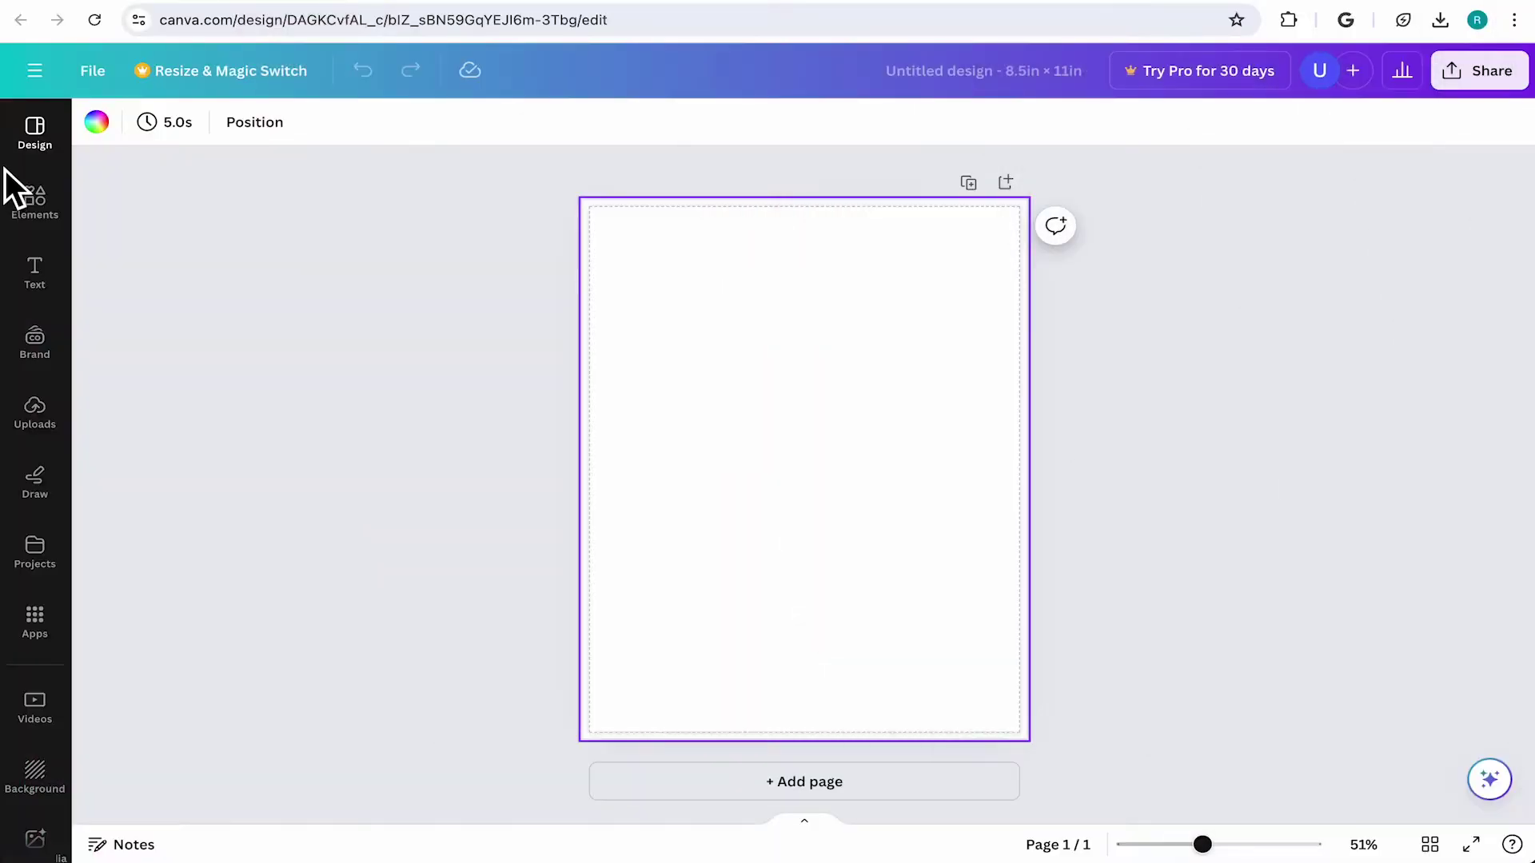
- Bring the Avery Presta PDF from the desktop into Canva and add its six square outlines to the page
left_click_drag(8, 186, 742, 386)
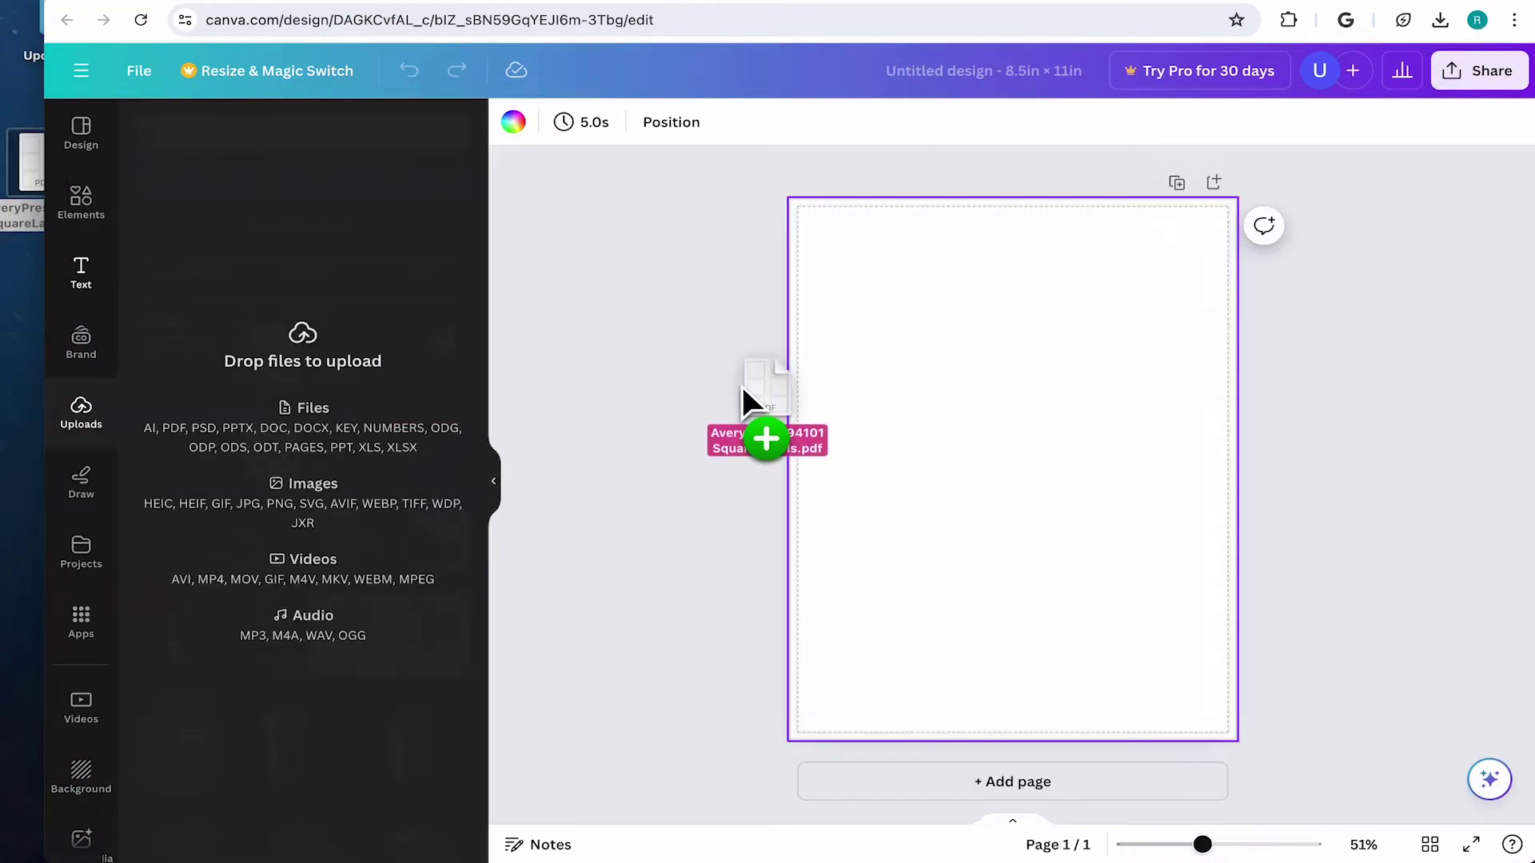
left_click_drag(742, 386, 742, 386)
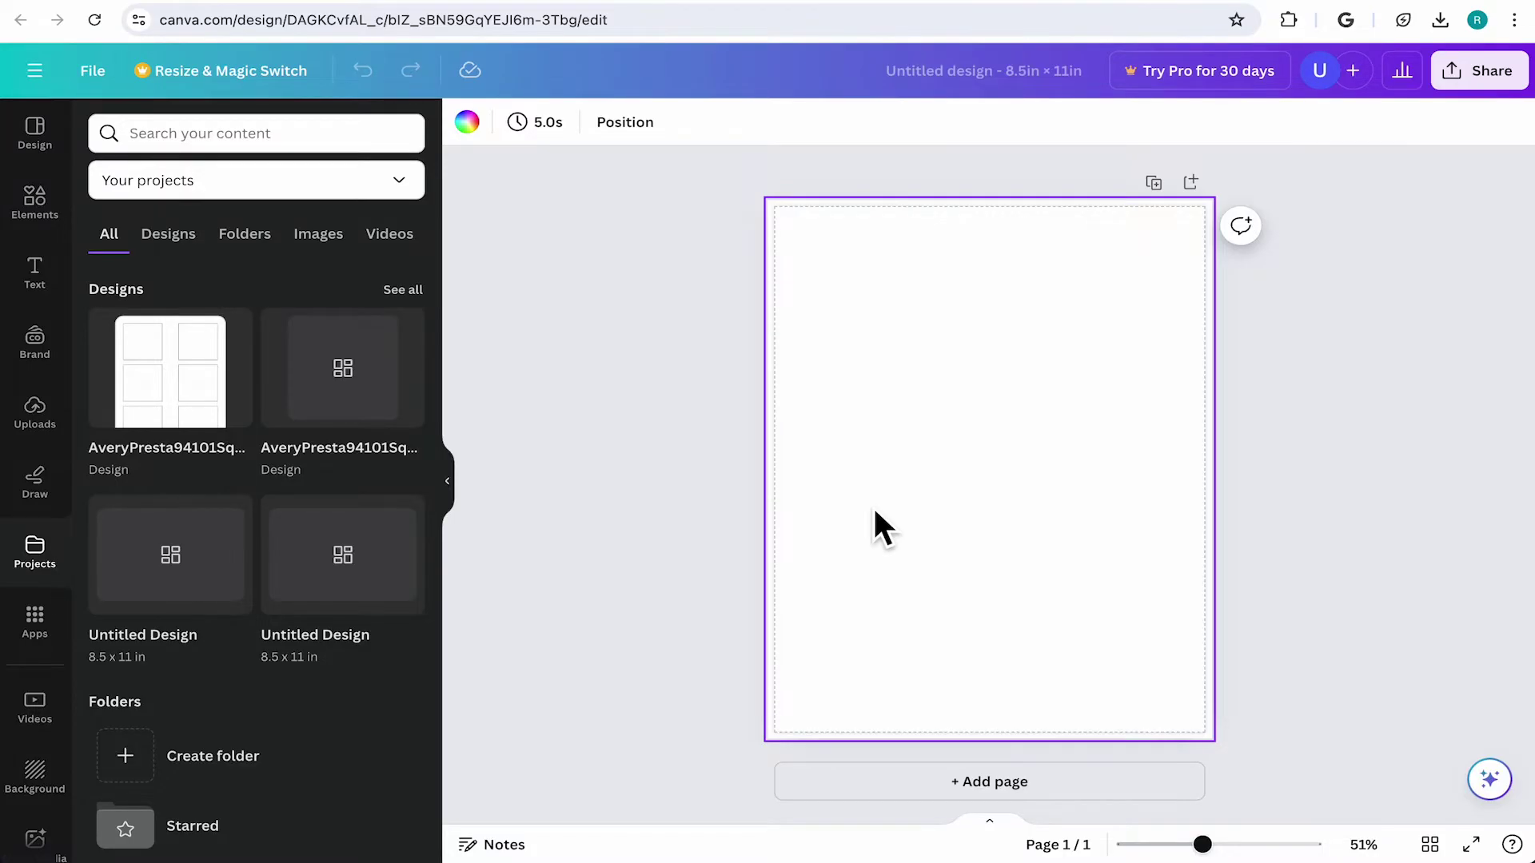
mouse_move(126, 364)
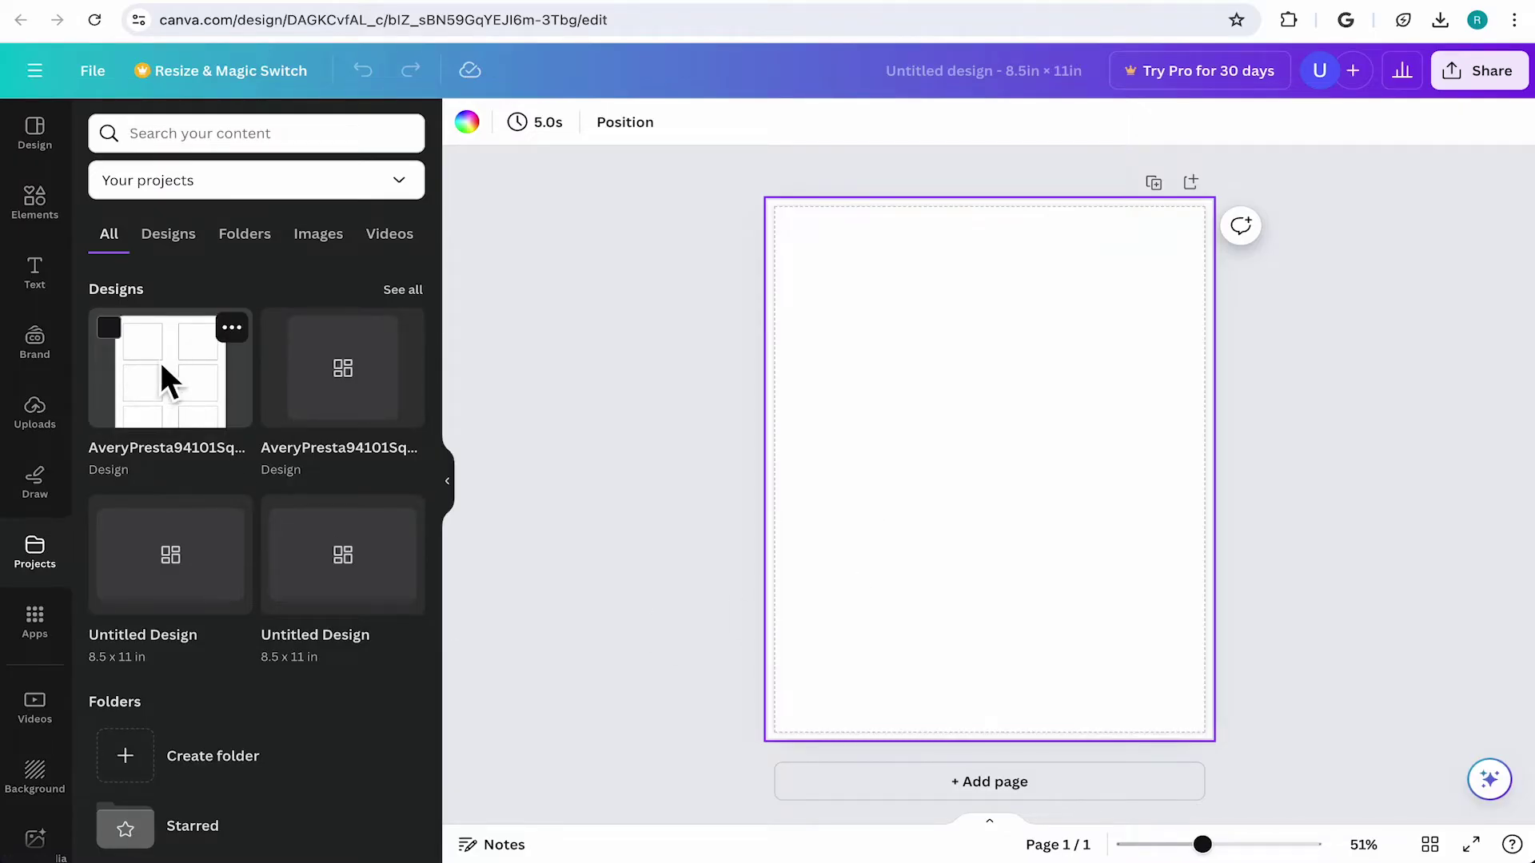
left_click(160, 358)
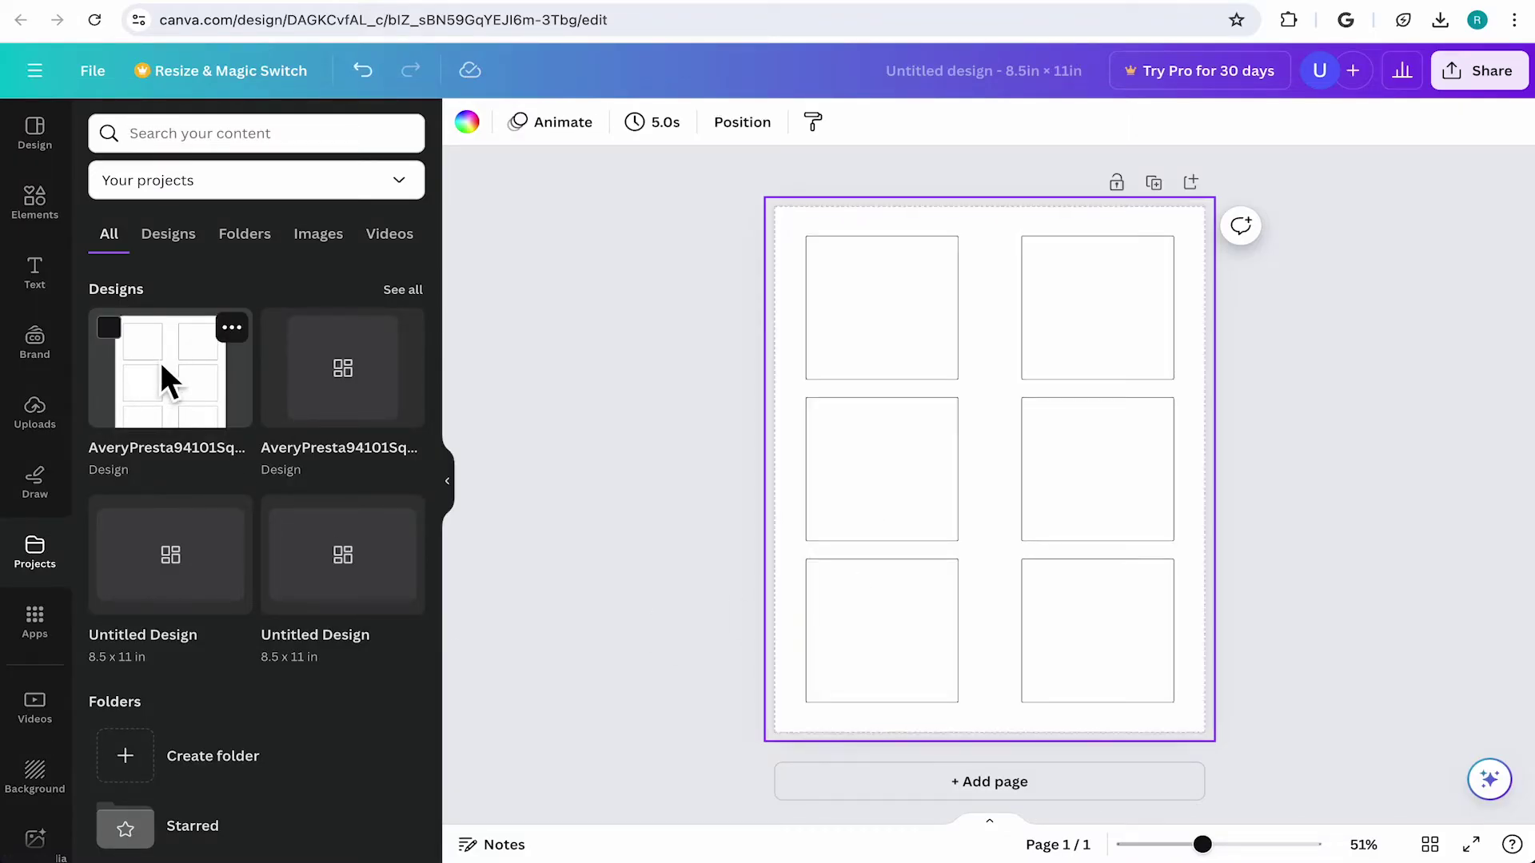
left_click(453, 489)
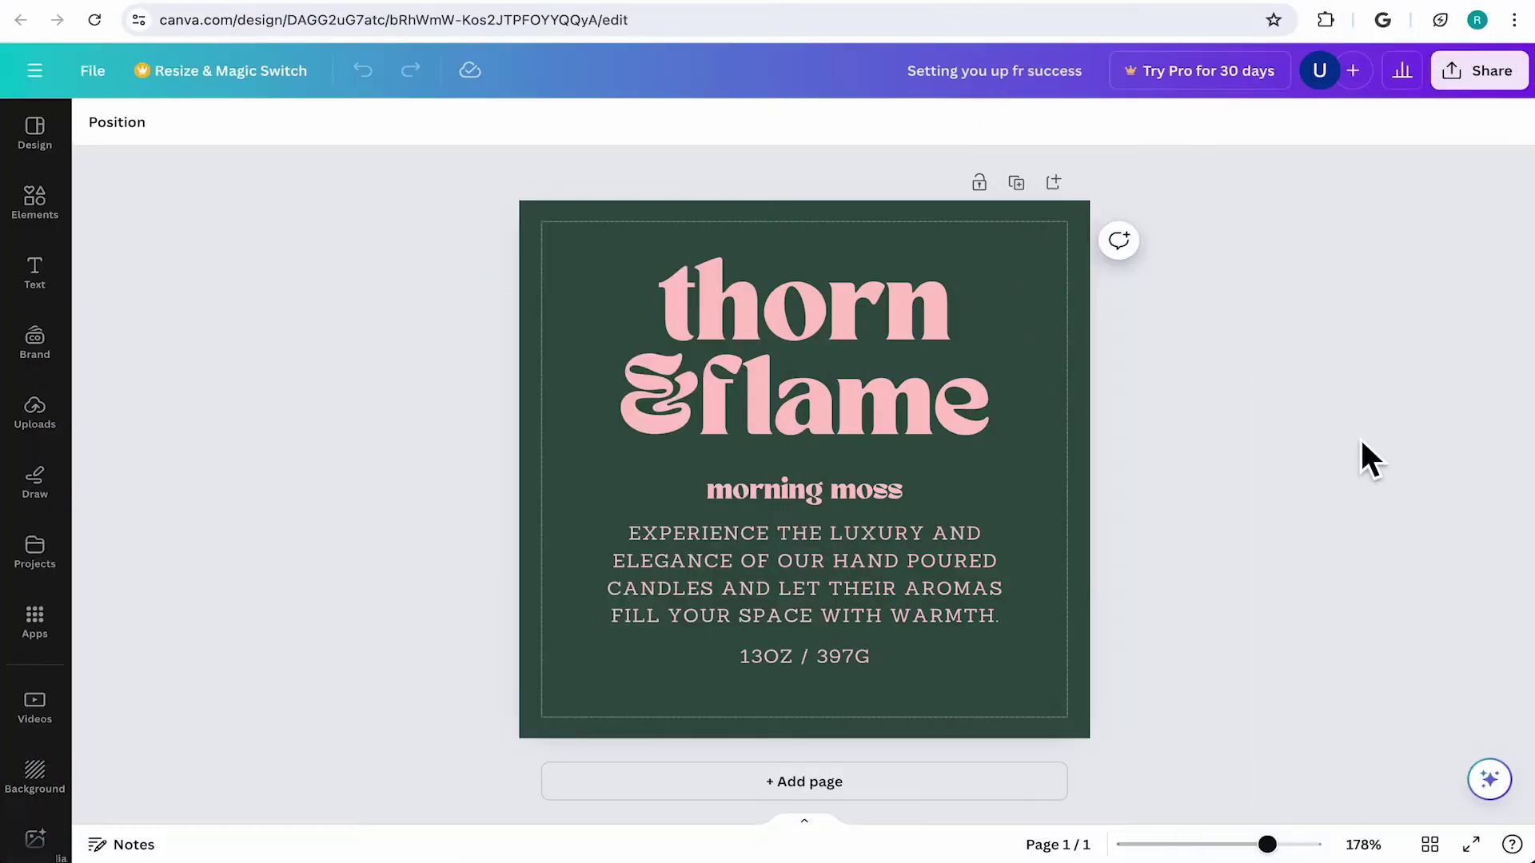
- Paste the thorn & flame label, zoom to 100%, and move it into the top-left square
left_click_drag(1345, 203, 401, 849)
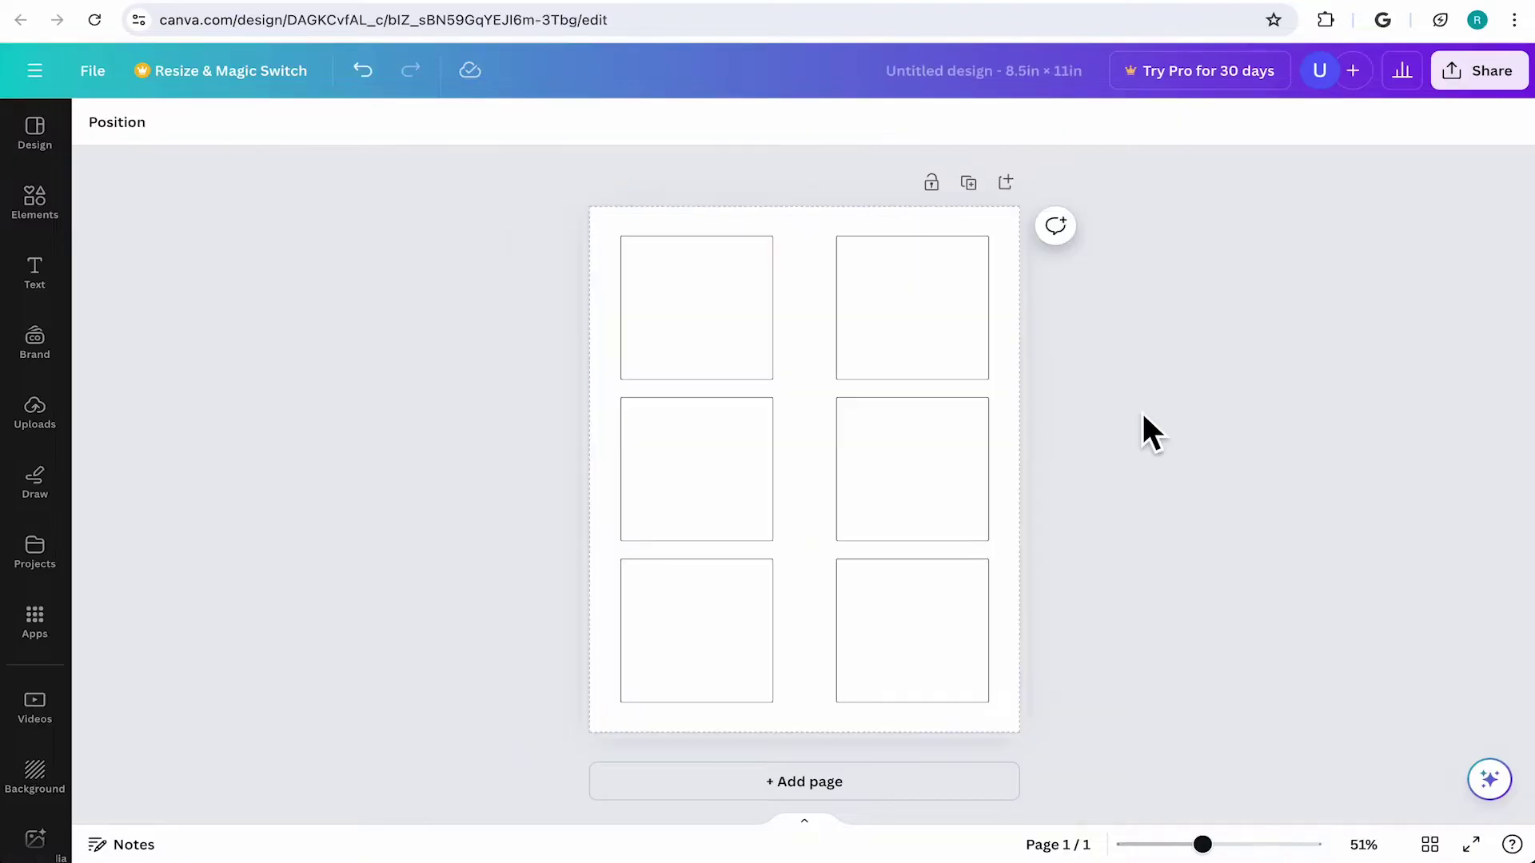
key("ctrl+v")
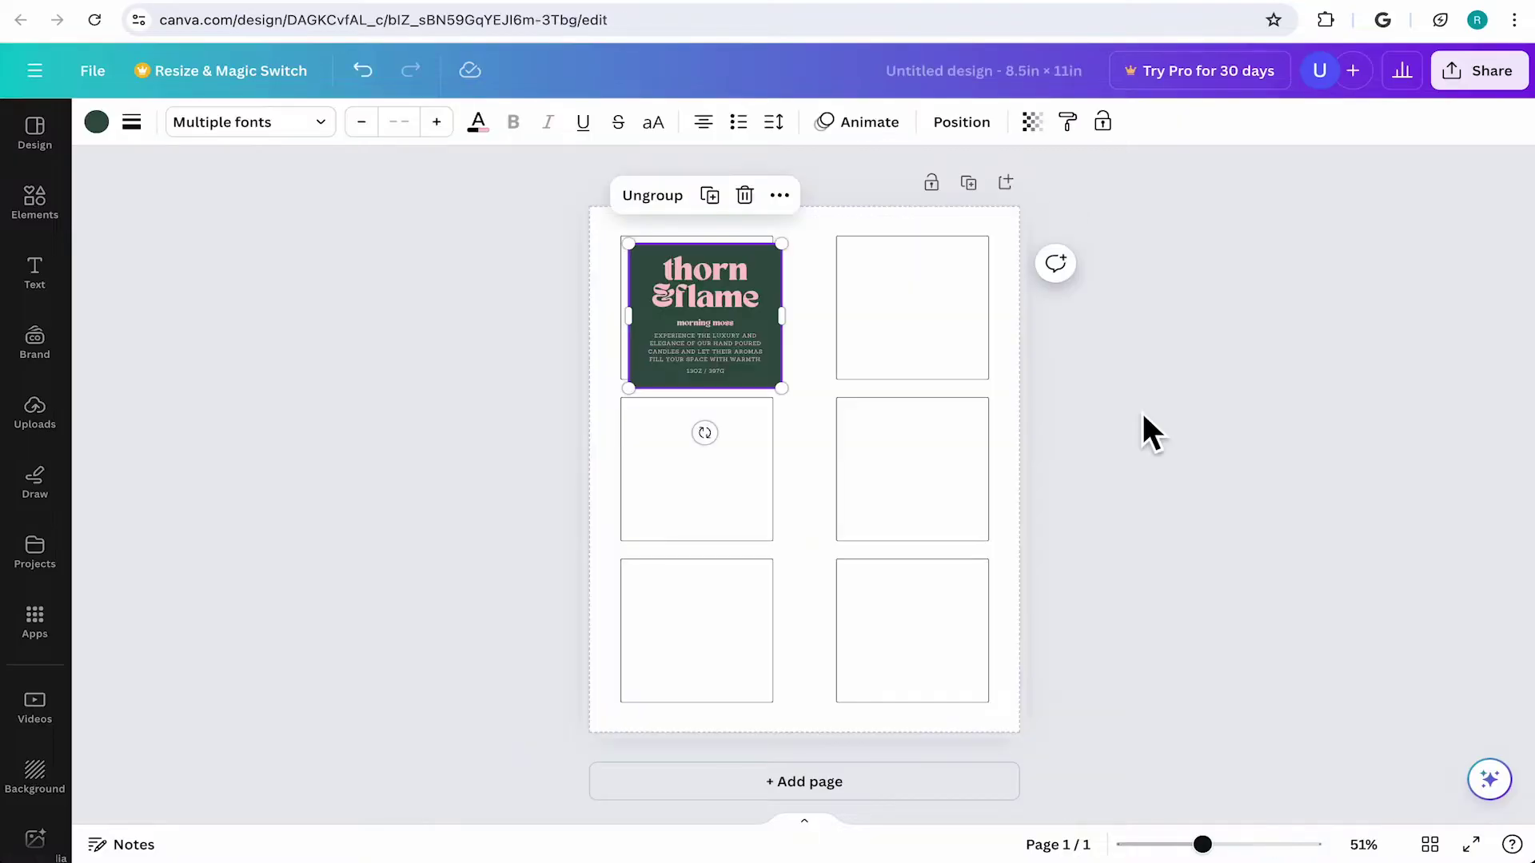
key("ctrl+0")
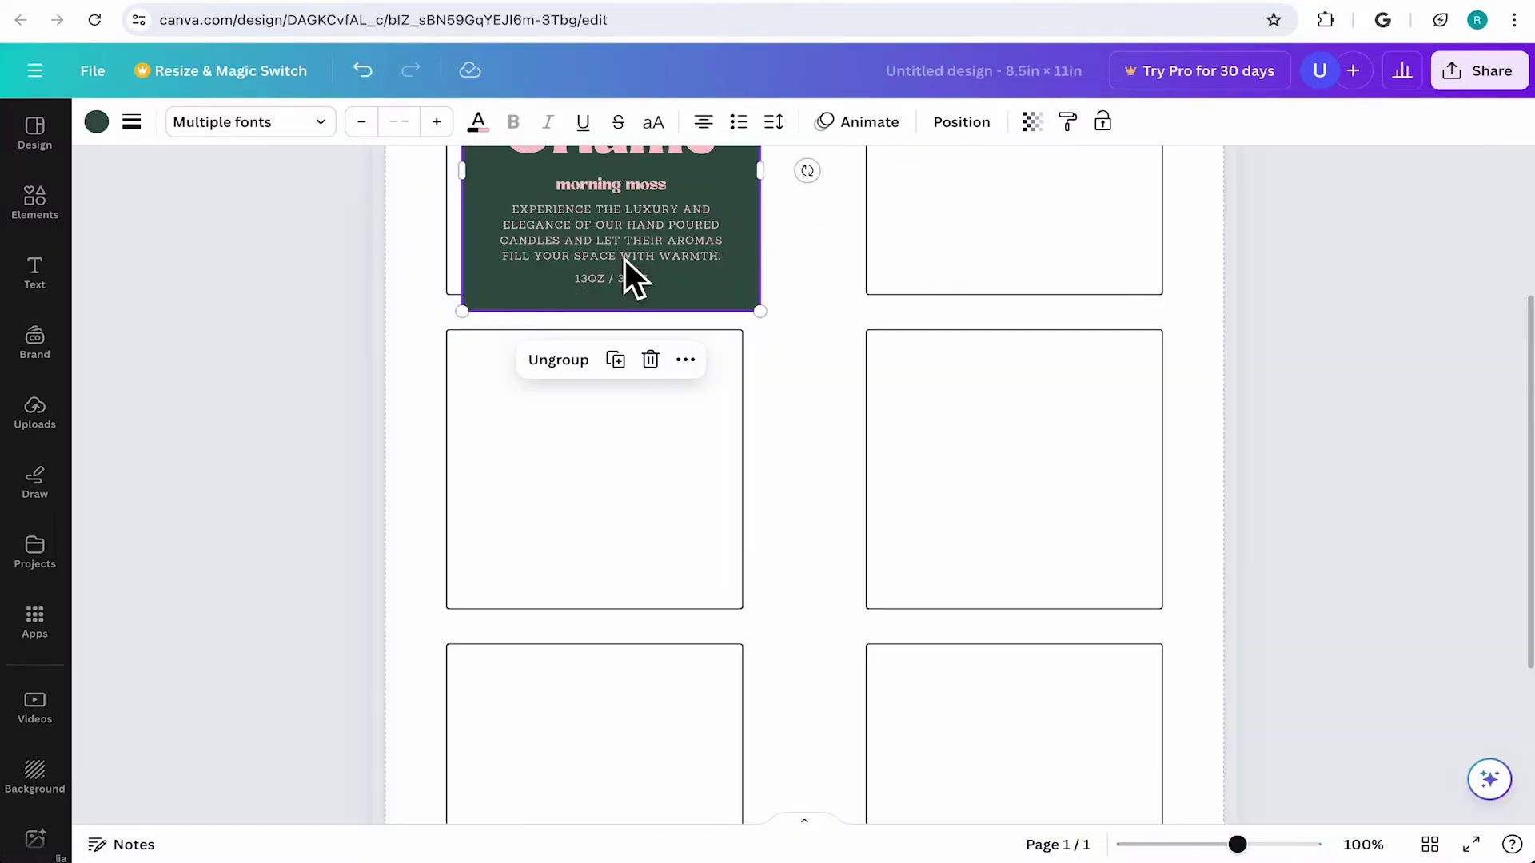
scroll(625, 259, "up", 3)
left_click_drag(627, 356, 594, 370)
left_click(823, 244)
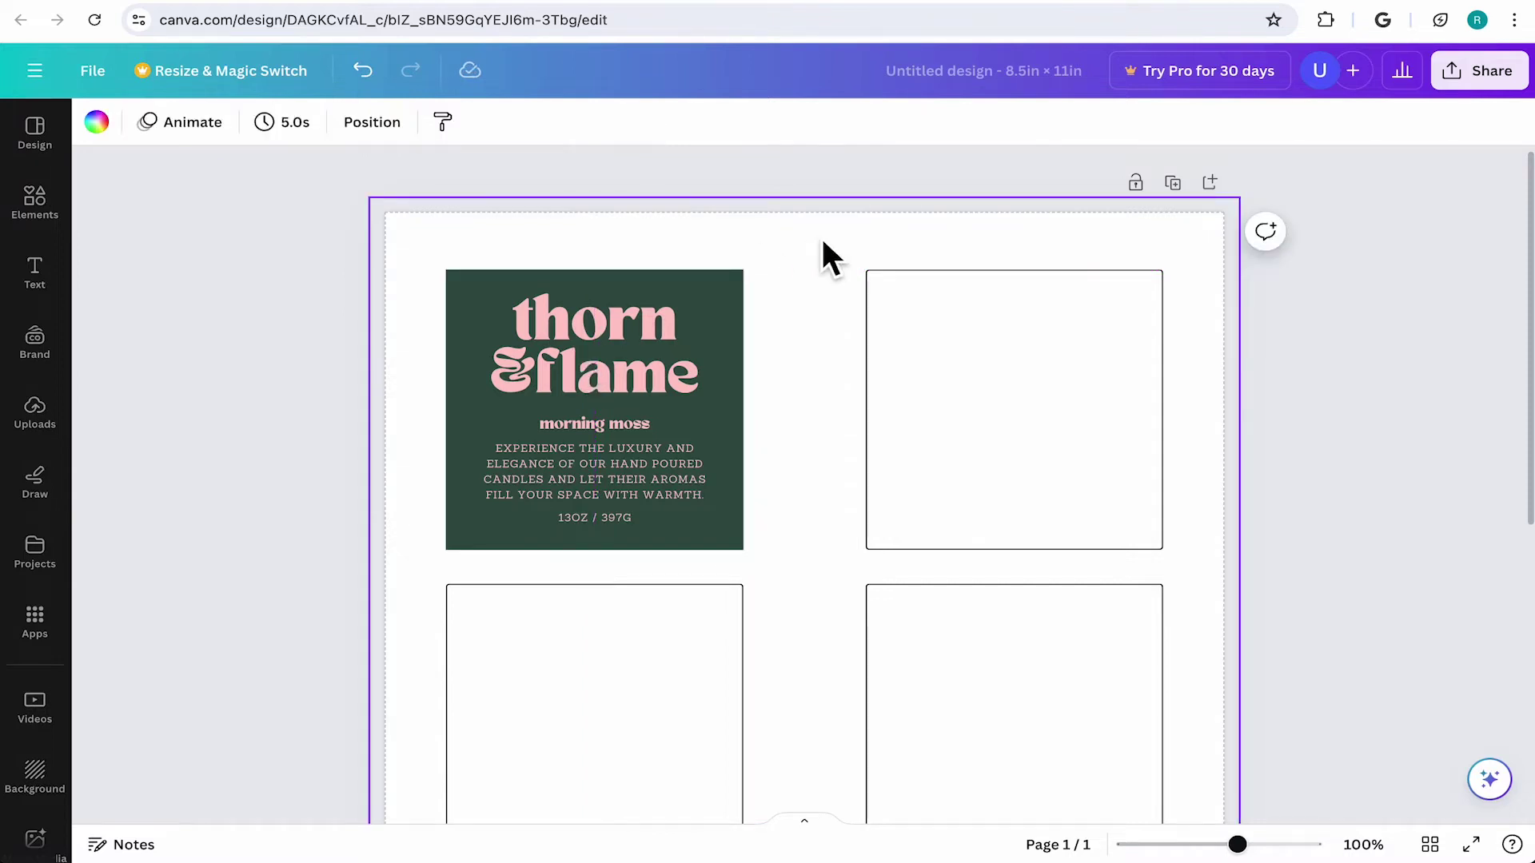
key("ctrl+z")
left_click(731, 423)
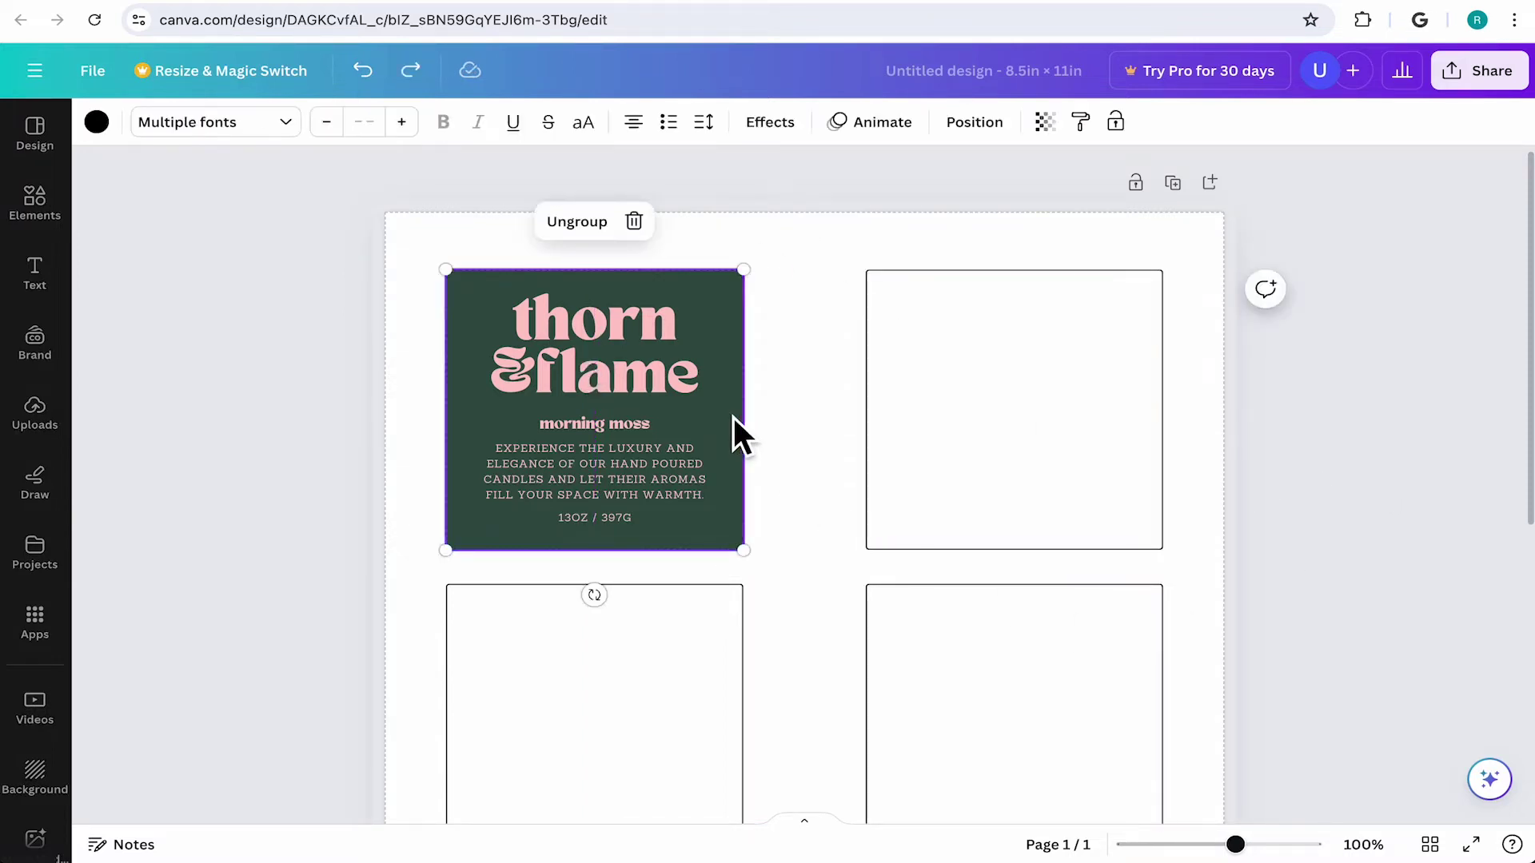
- Stretch the dark green background rectangle to the box edges, then select the whole label group
left_click(991, 141)
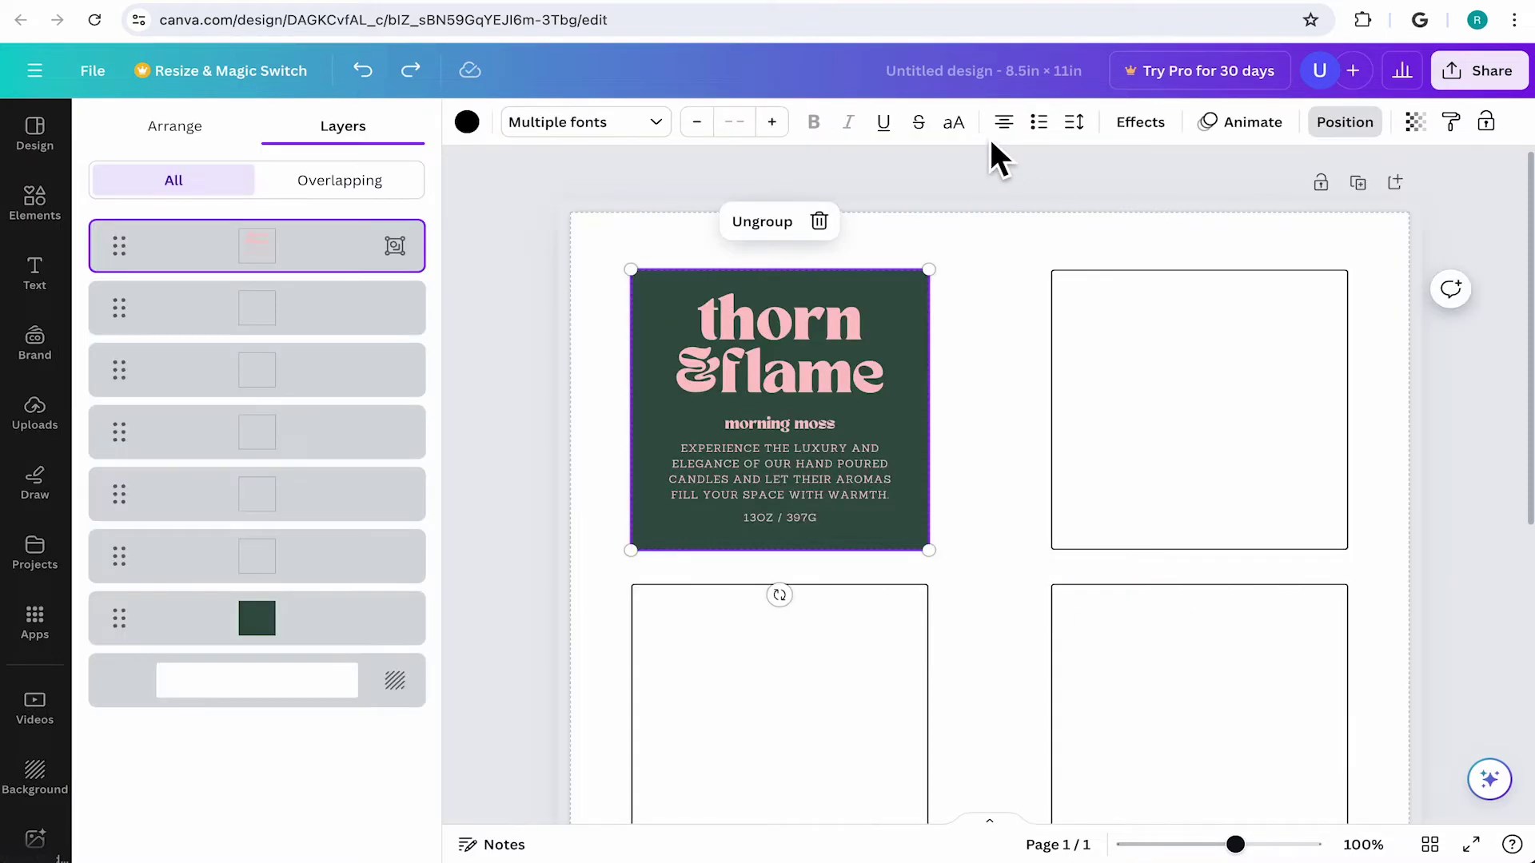
left_click(360, 622)
scroll(732, 334, "up", 3)
left_click_drag(558, 289, 636, 286)
left_click(561, 271)
left_click(631, 280)
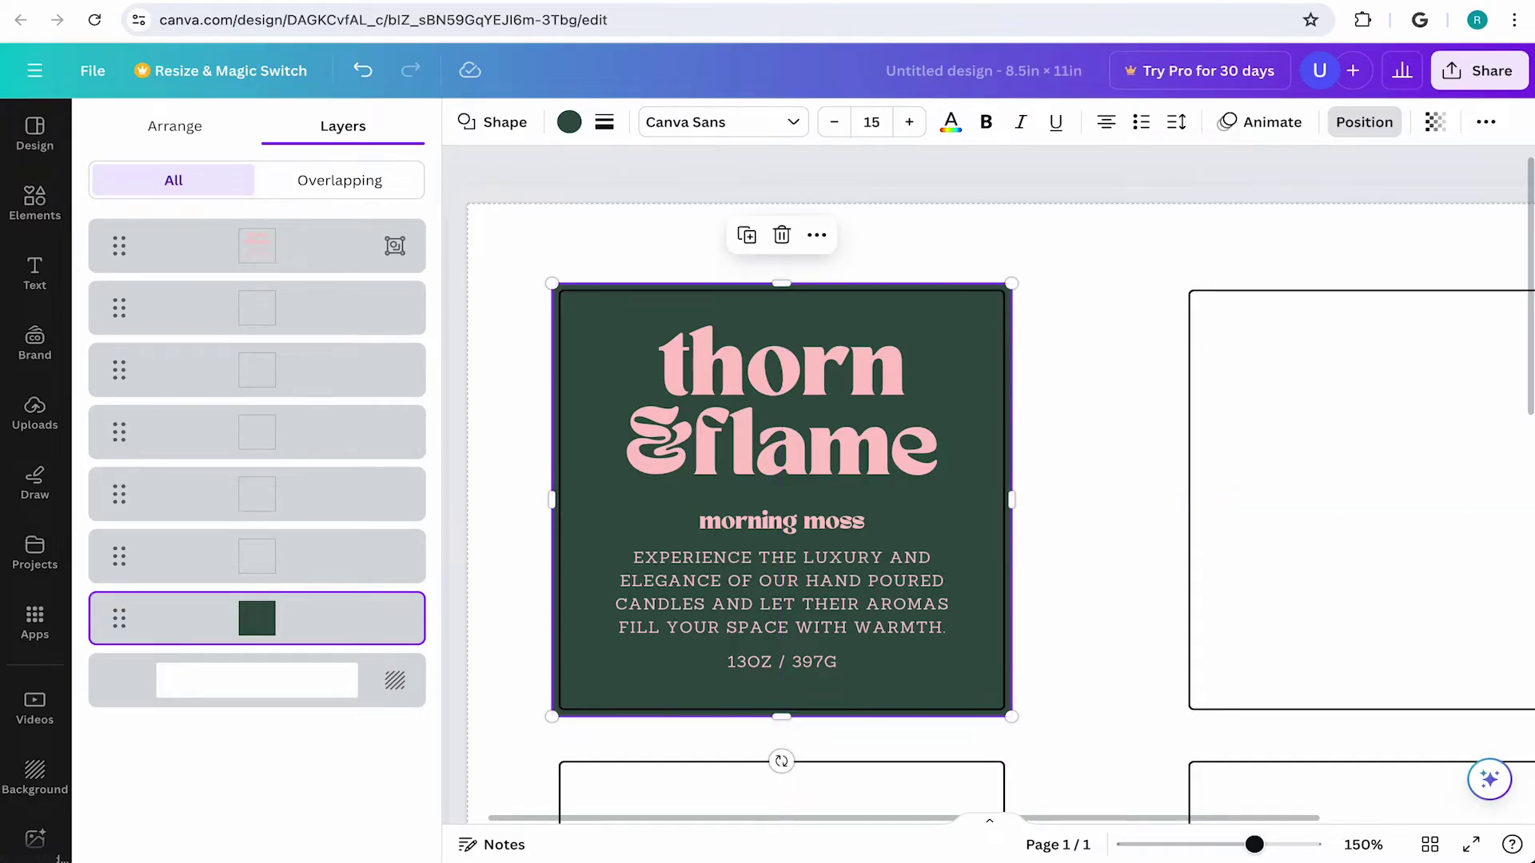
left_click(1063, 236)
left_click(445, 471)
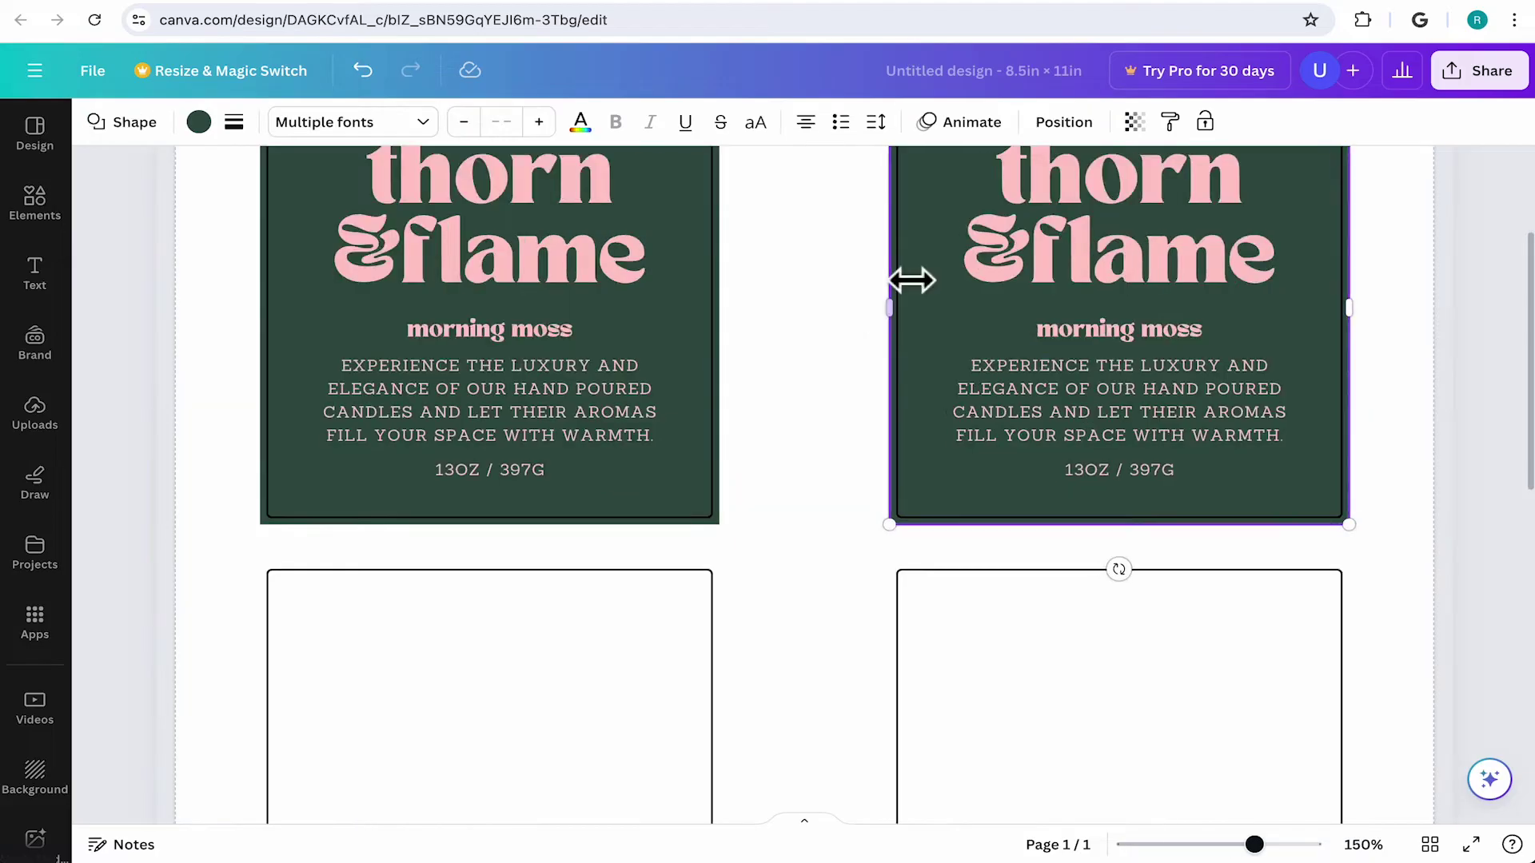
scroll(943, 273, "down", 5)
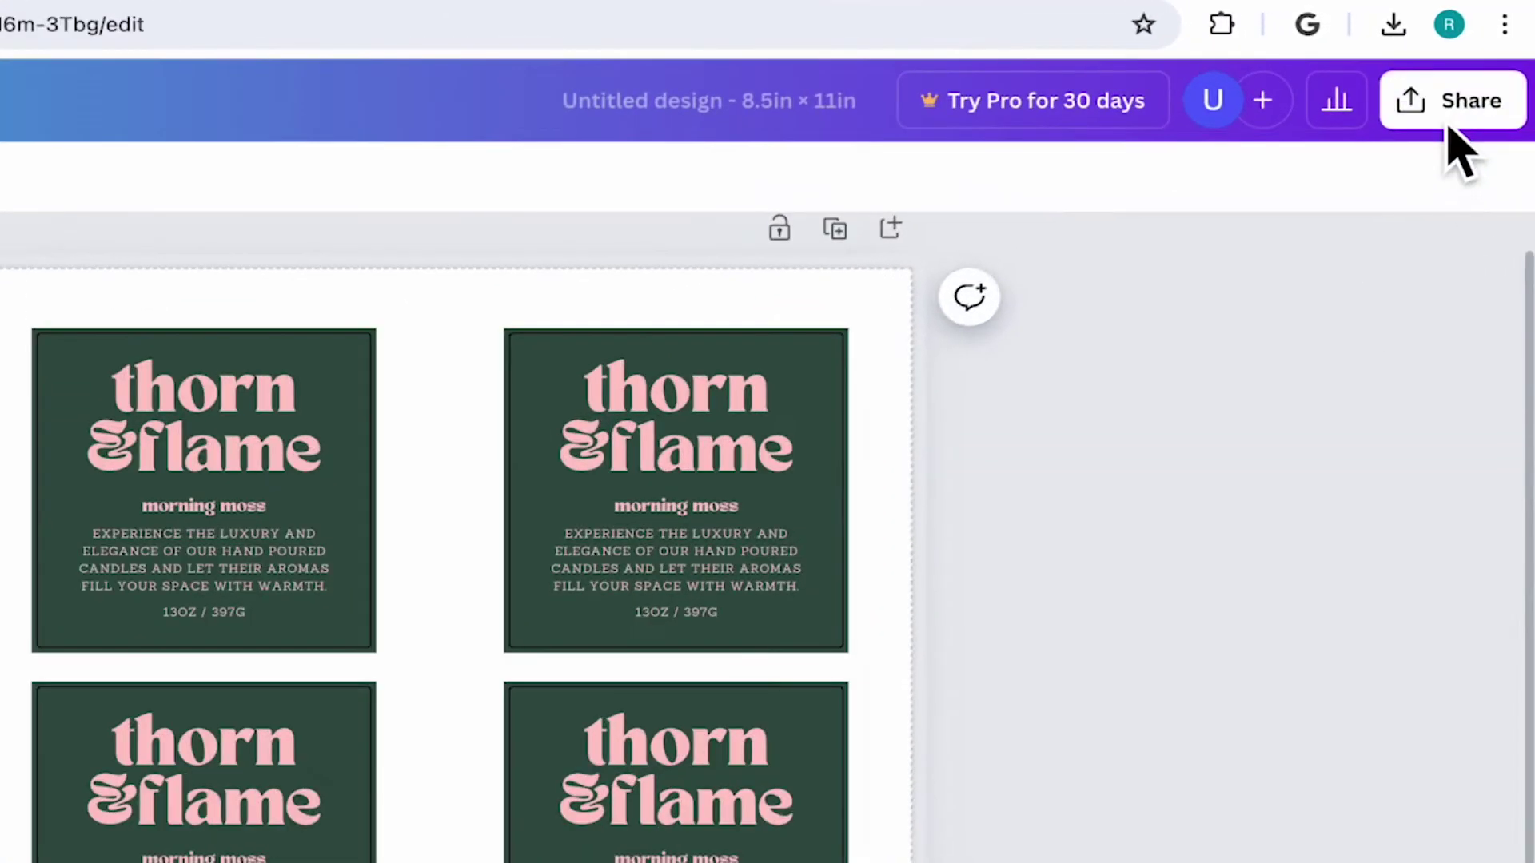
- Export the six-label sheet as a flattened PDF Print file, keeping the RGB colour profile
left_click(1479, 70)
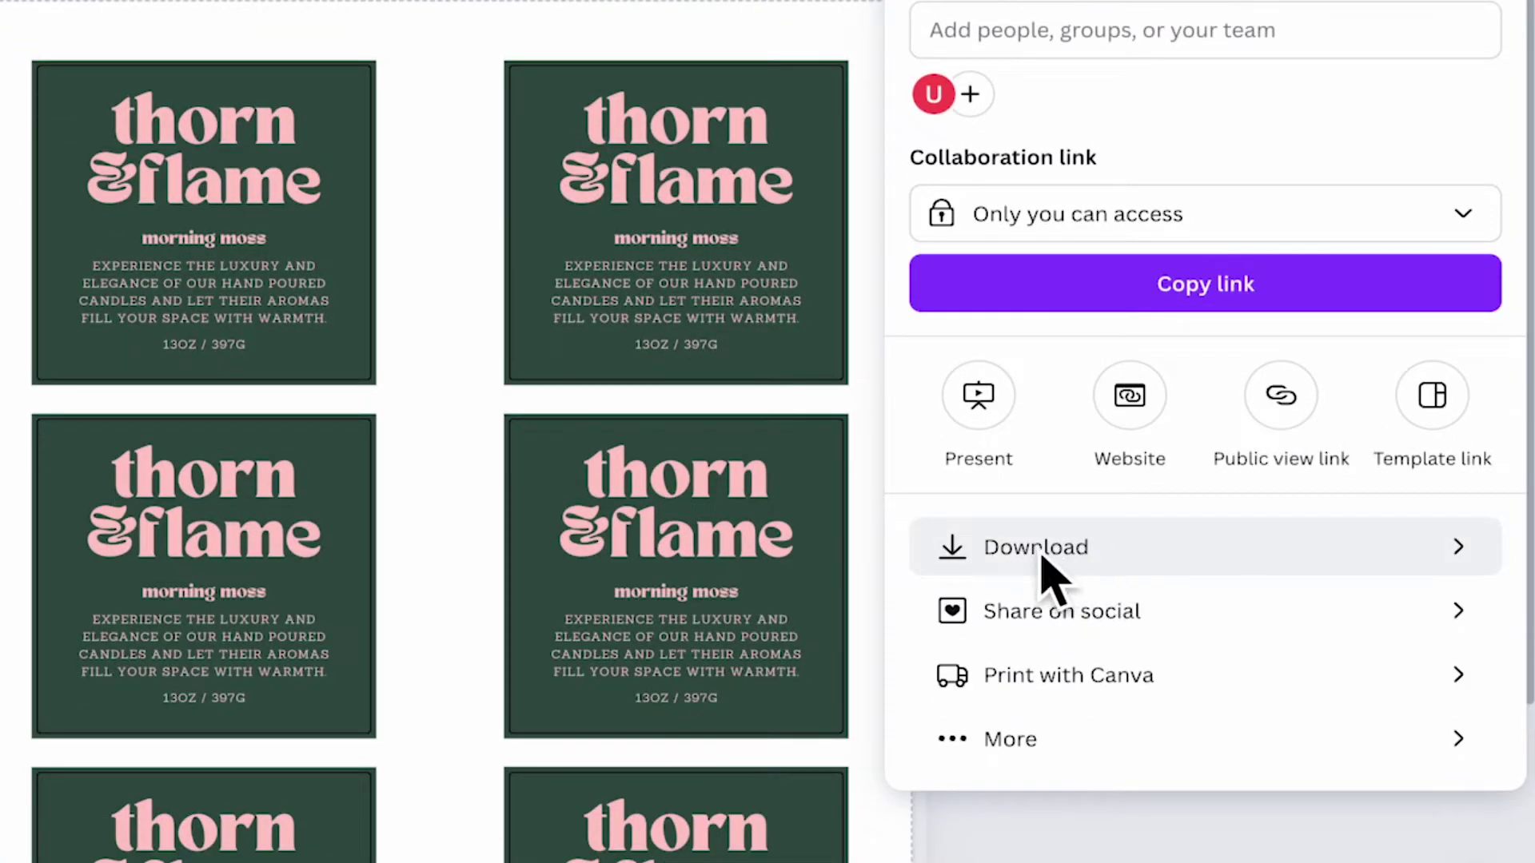
left_click(1043, 560)
left_click(1236, 49)
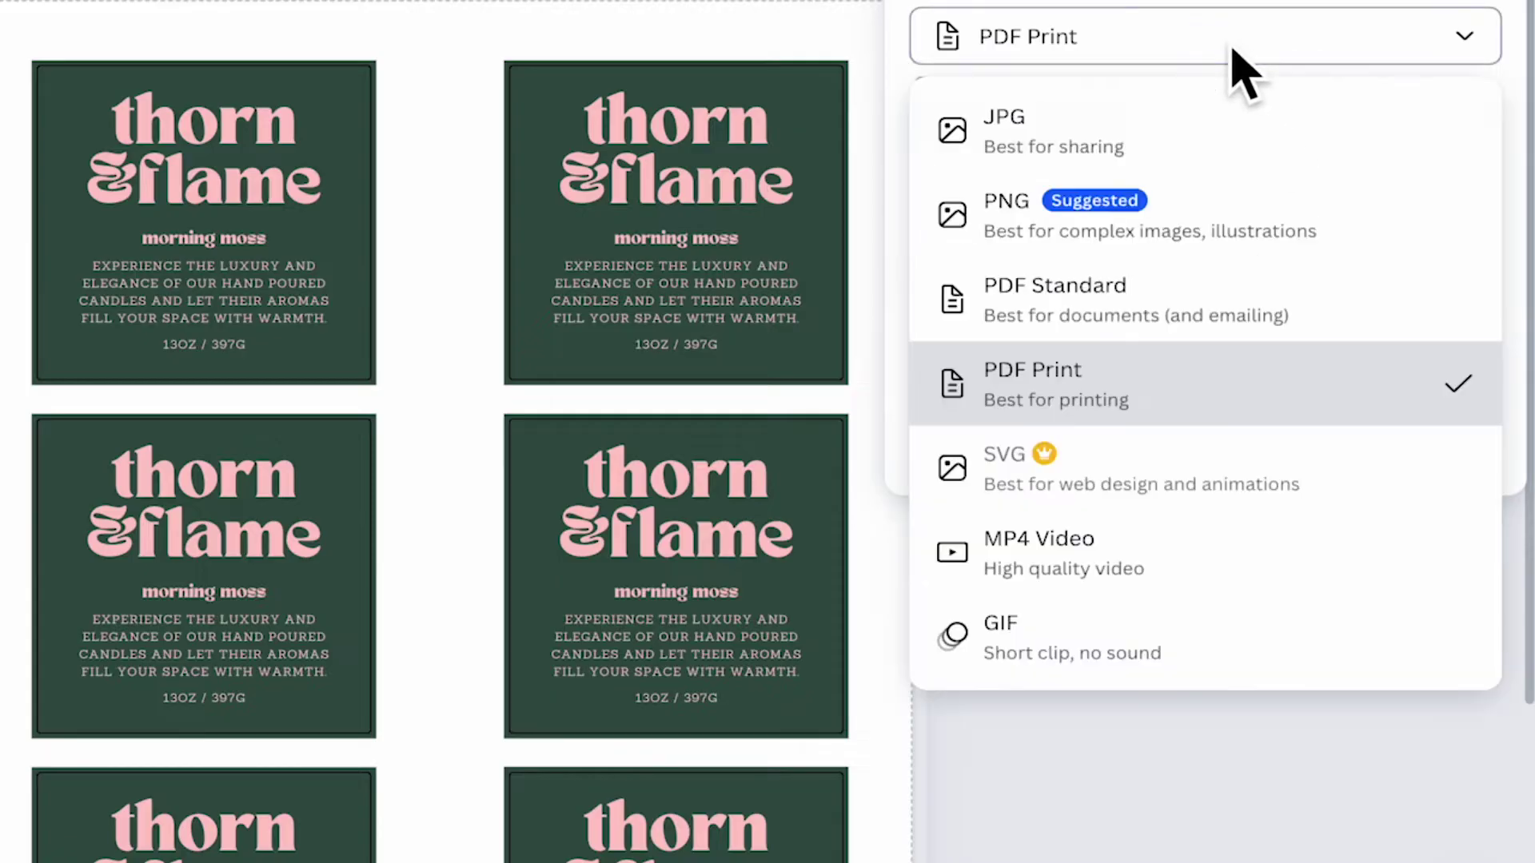
left_click(1027, 395)
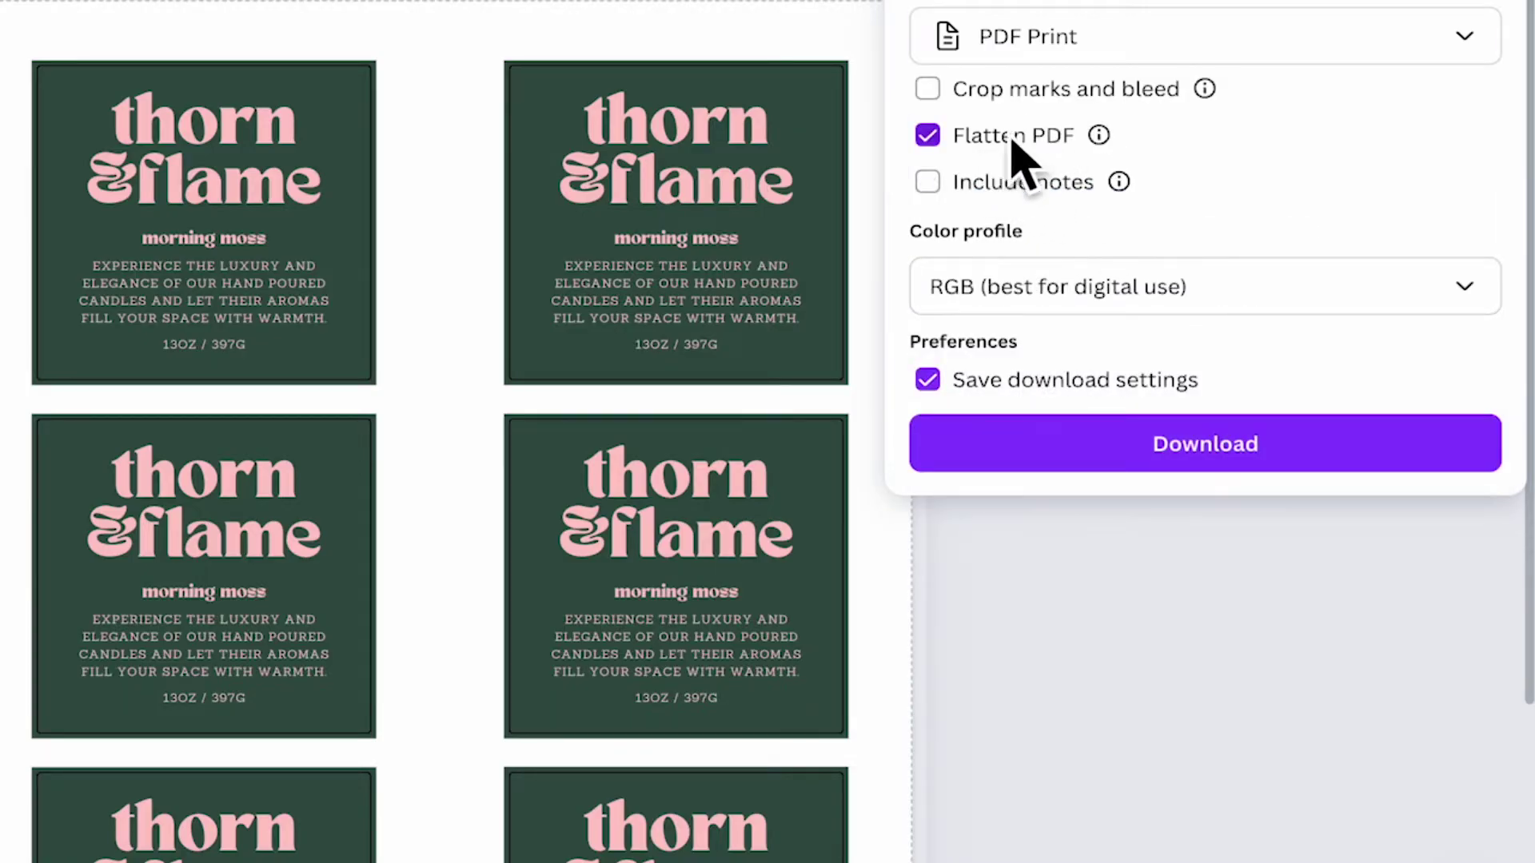
left_click(1151, 295)
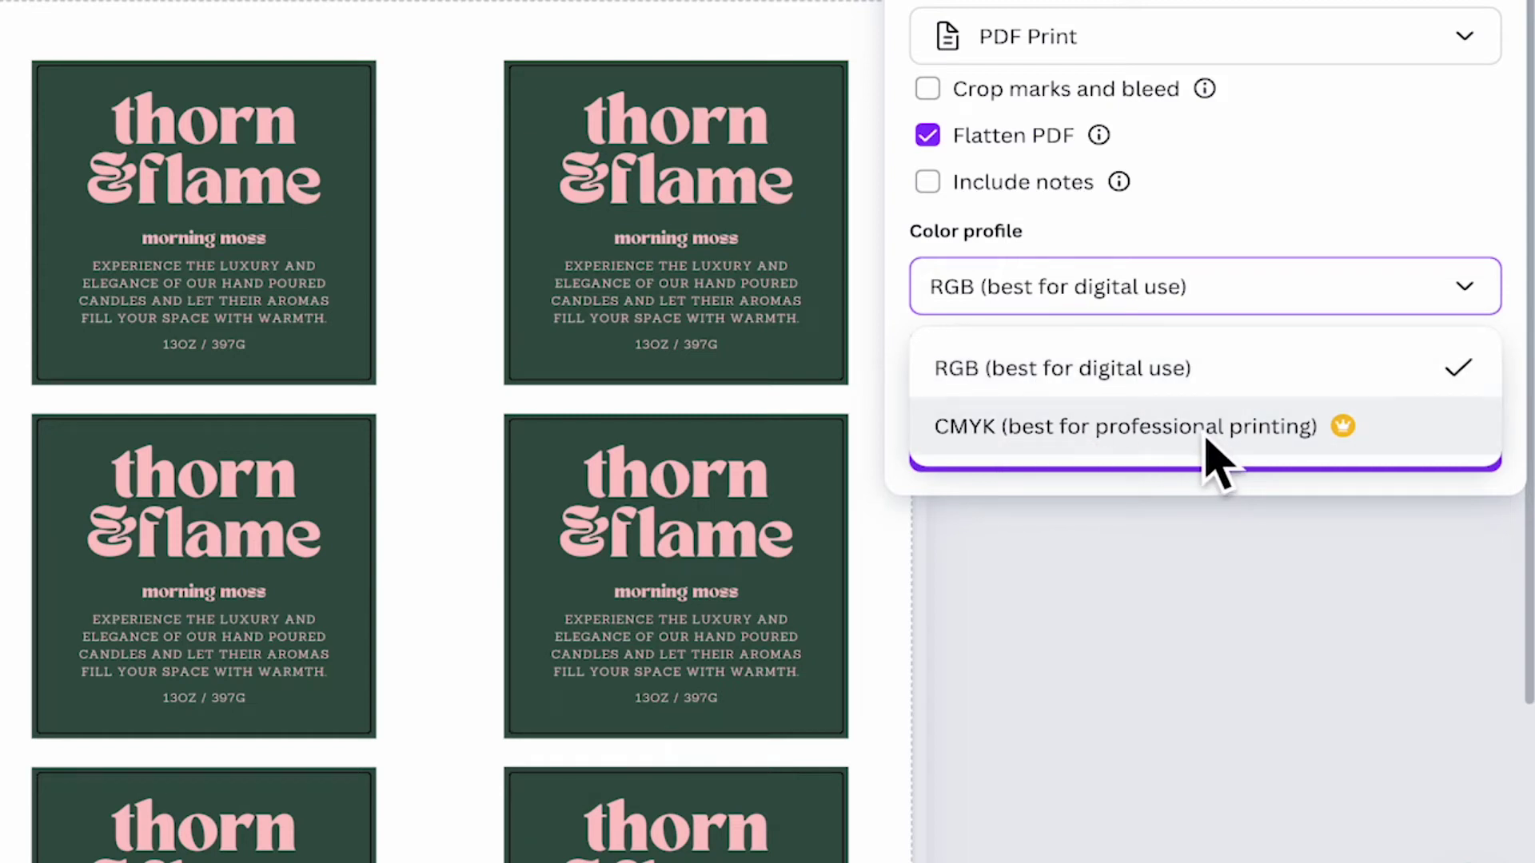
left_click(1054, 376)
left_click(1223, 228)
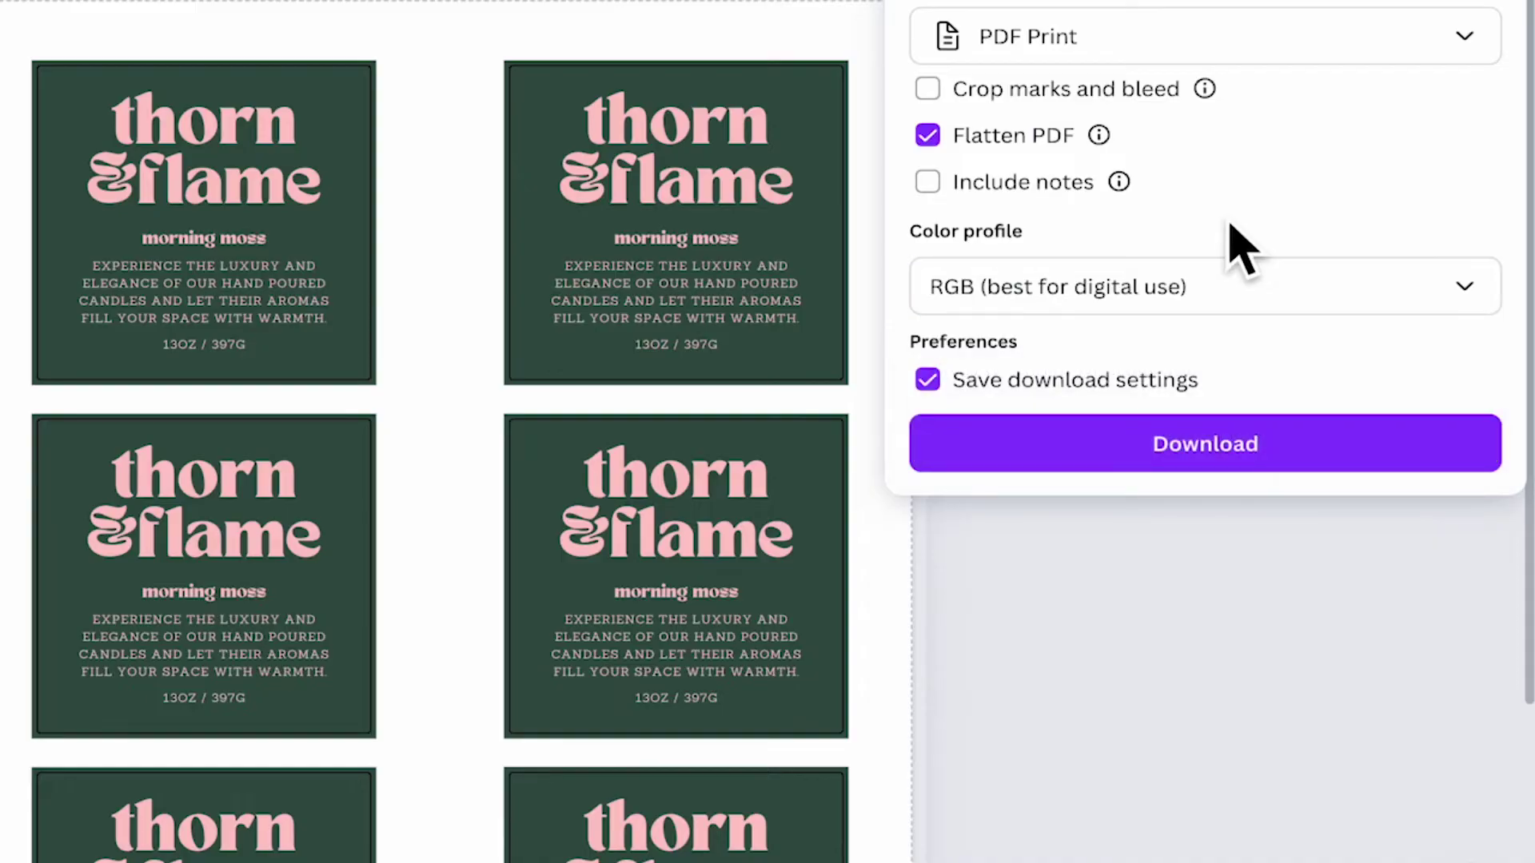
left_click(1196, 450)
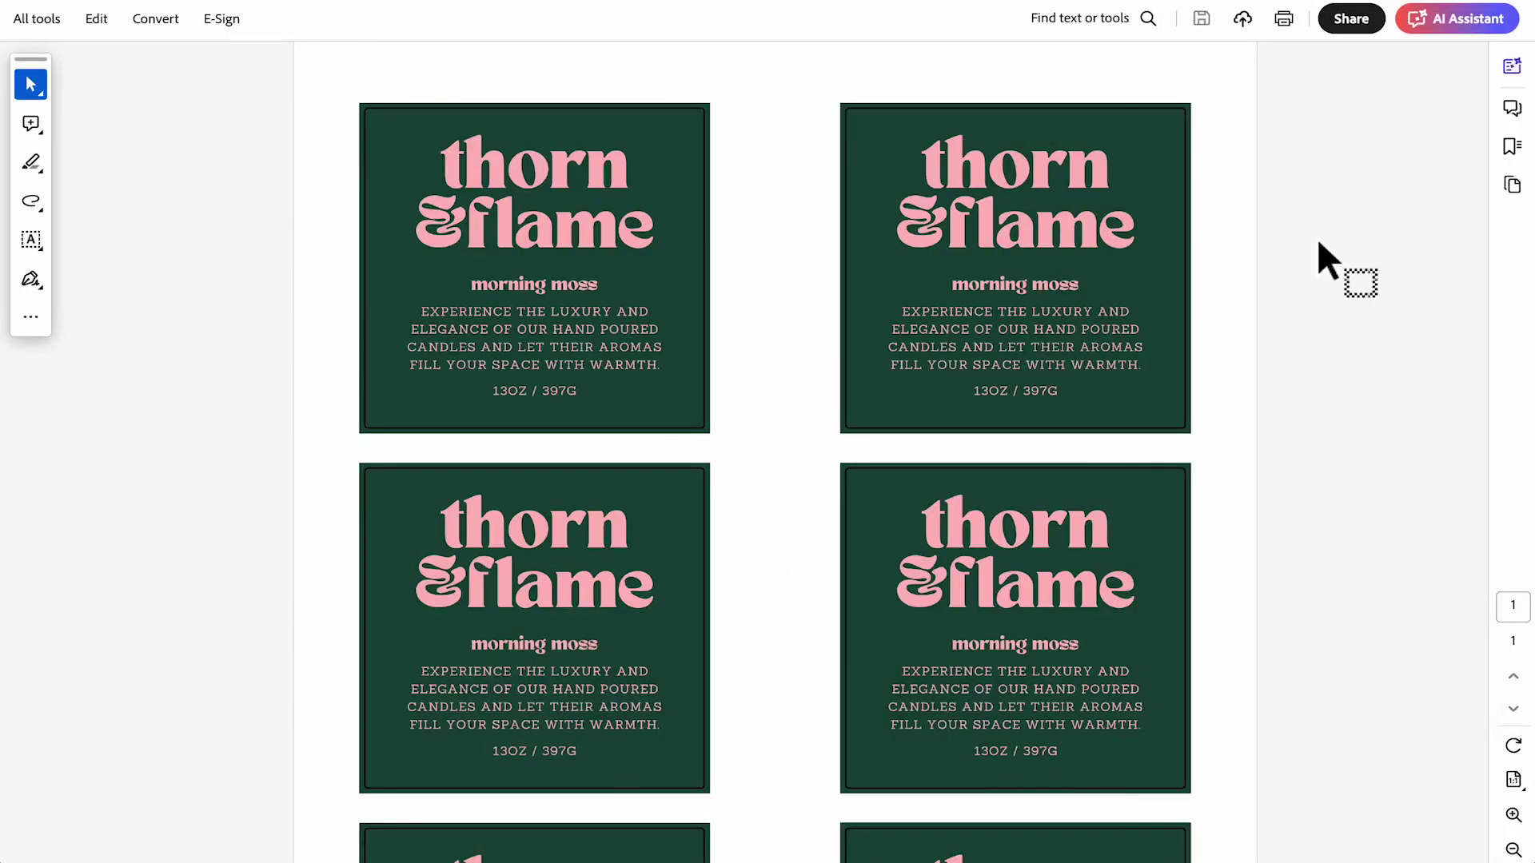
- Open Acrobat's Print dialog for the downloaded label PDF
left_click(144, 2)
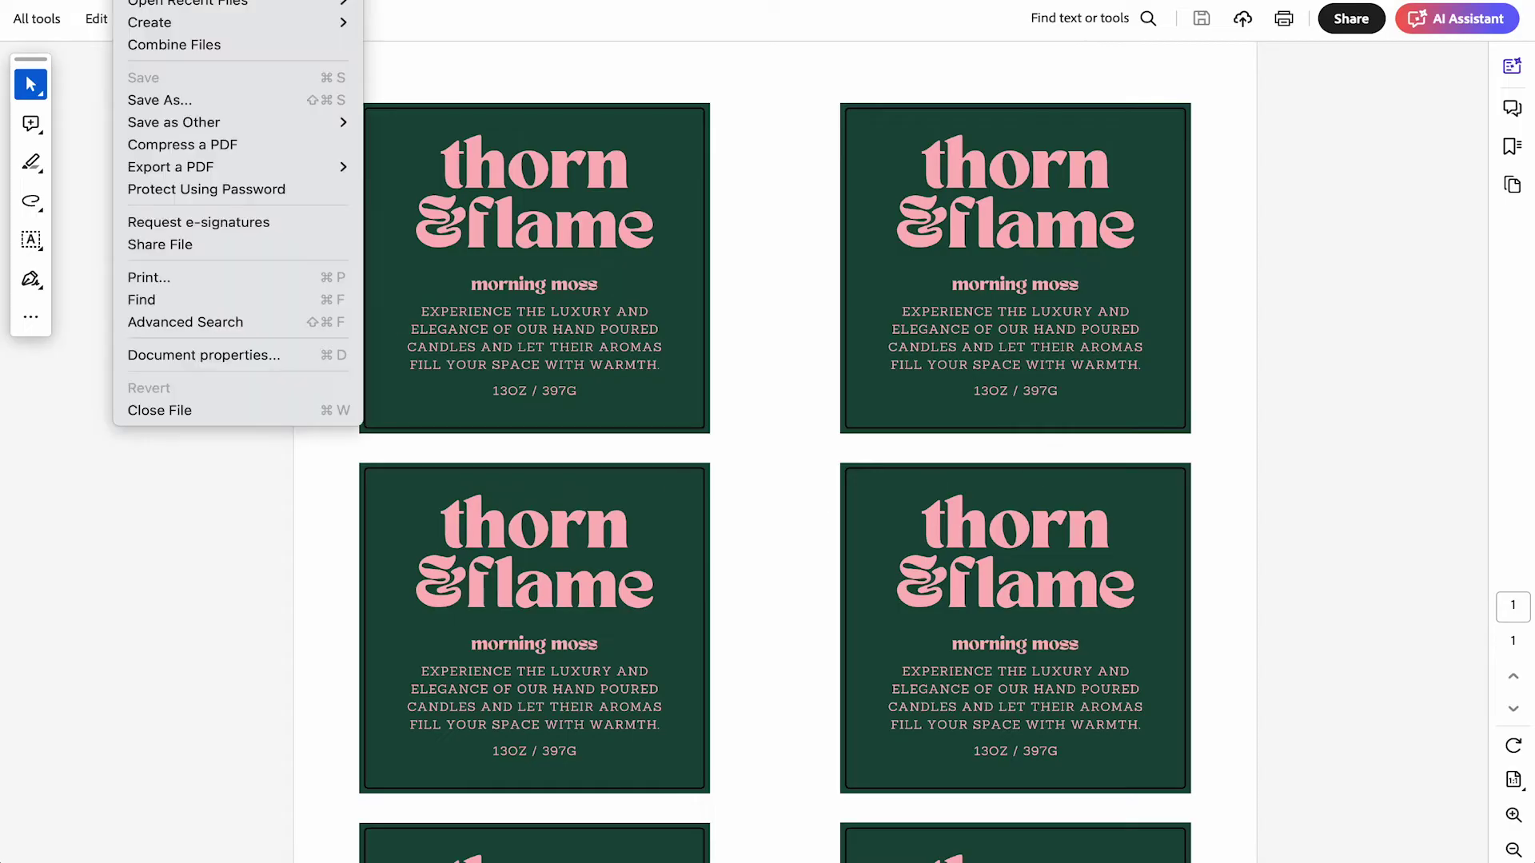
left_click(213, 280)
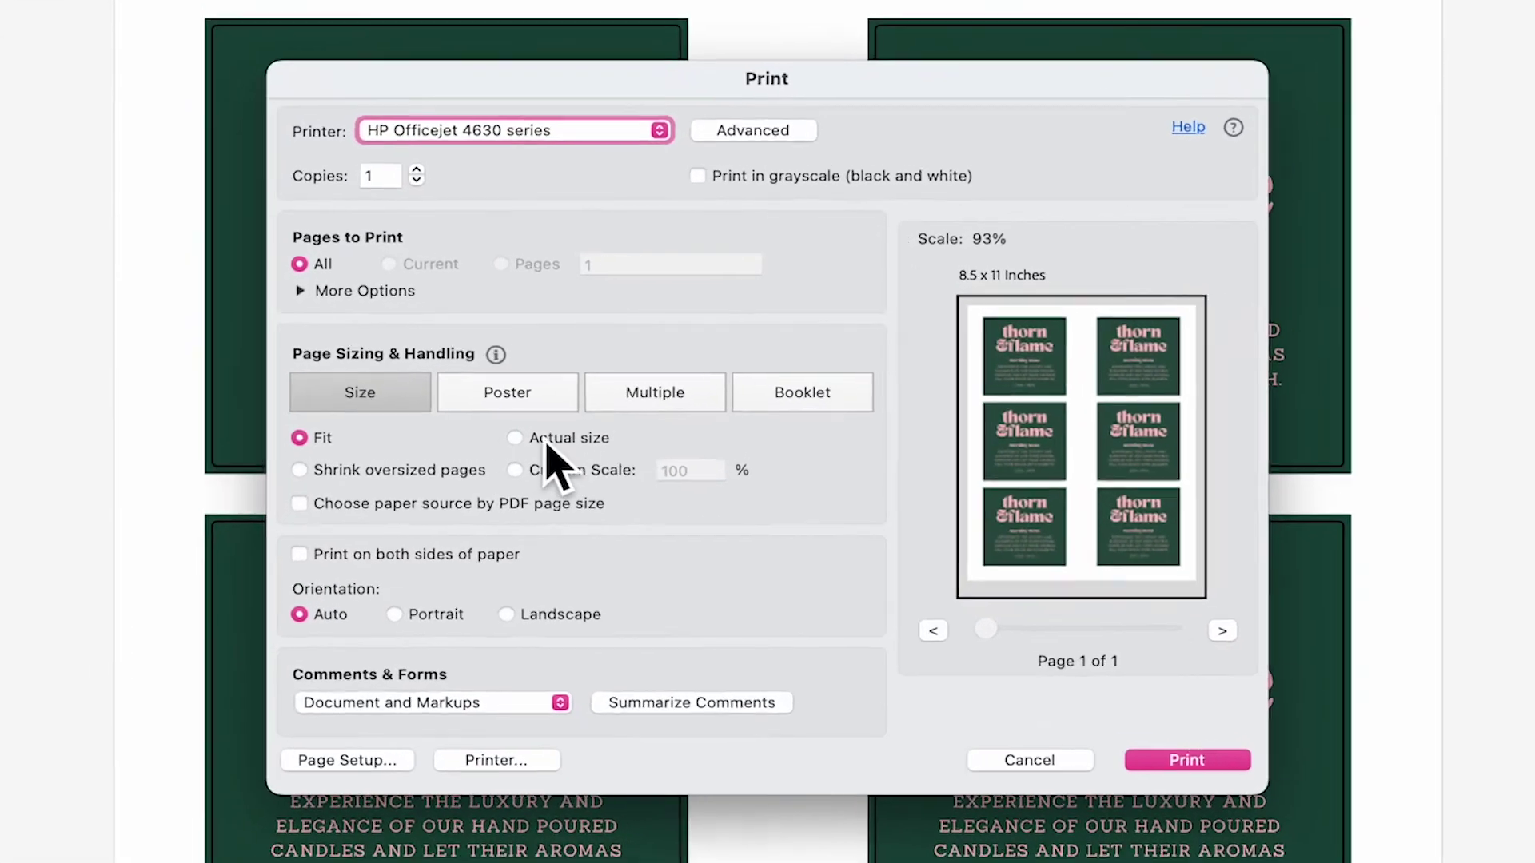
- Print the labels at Actual size with Photo Glossy Paper as the paper type
left_click(584, 407)
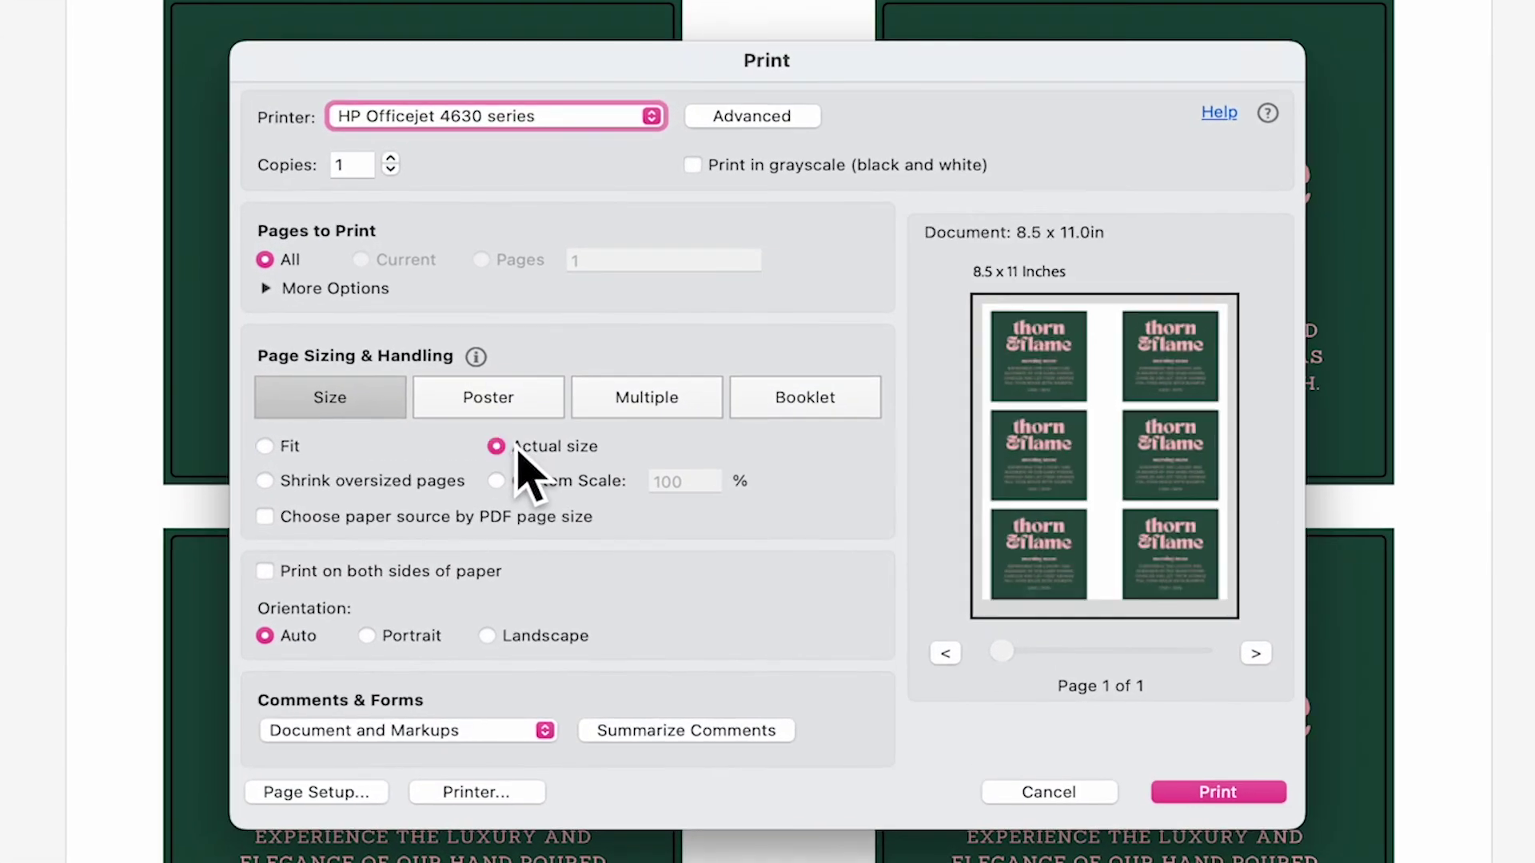
left_click(530, 796)
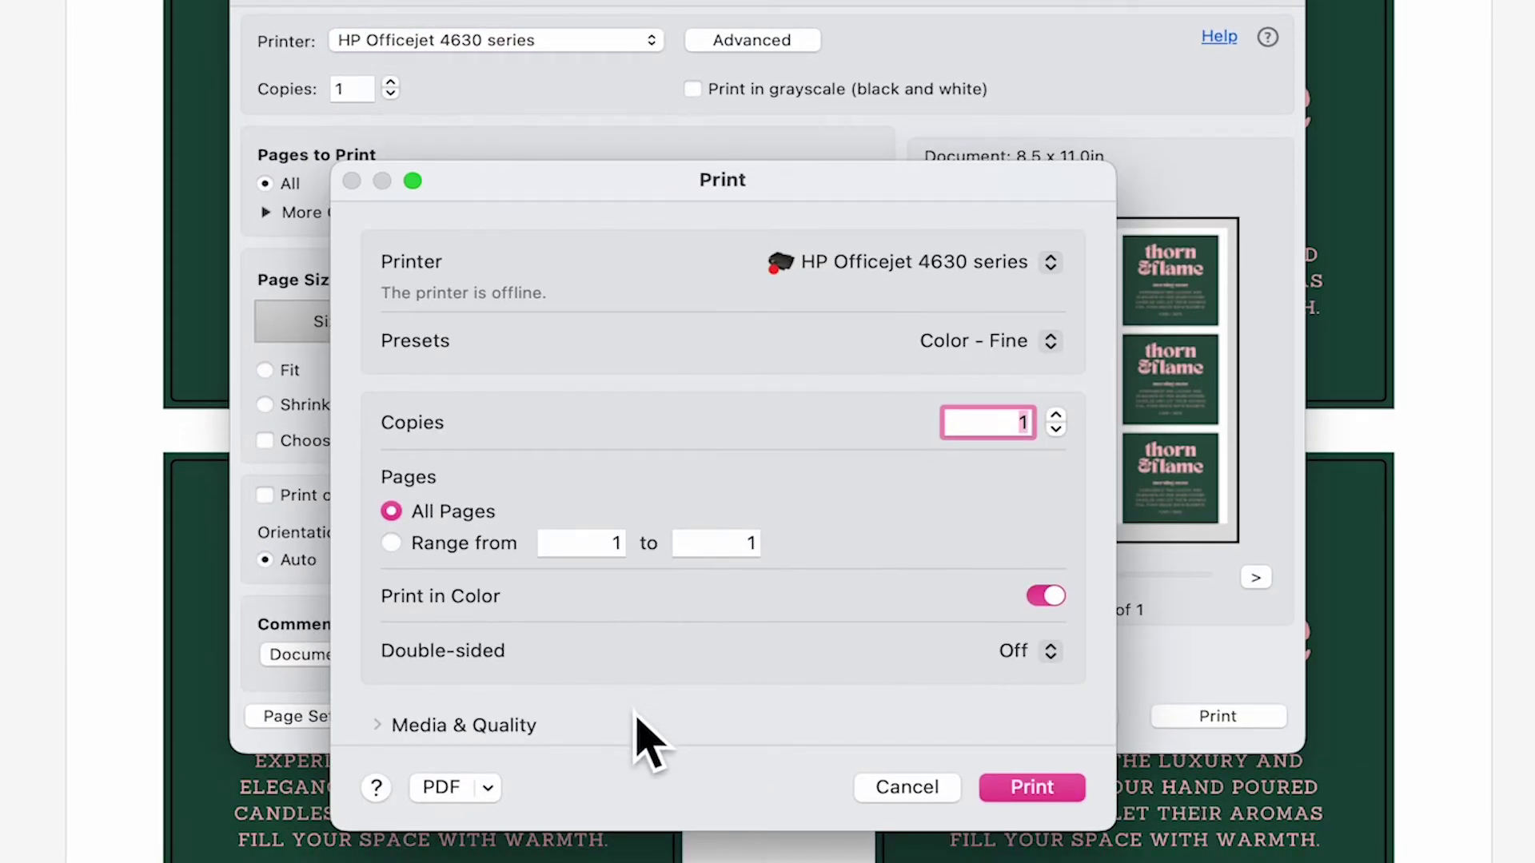
left_click(471, 725)
left_click(1006, 774)
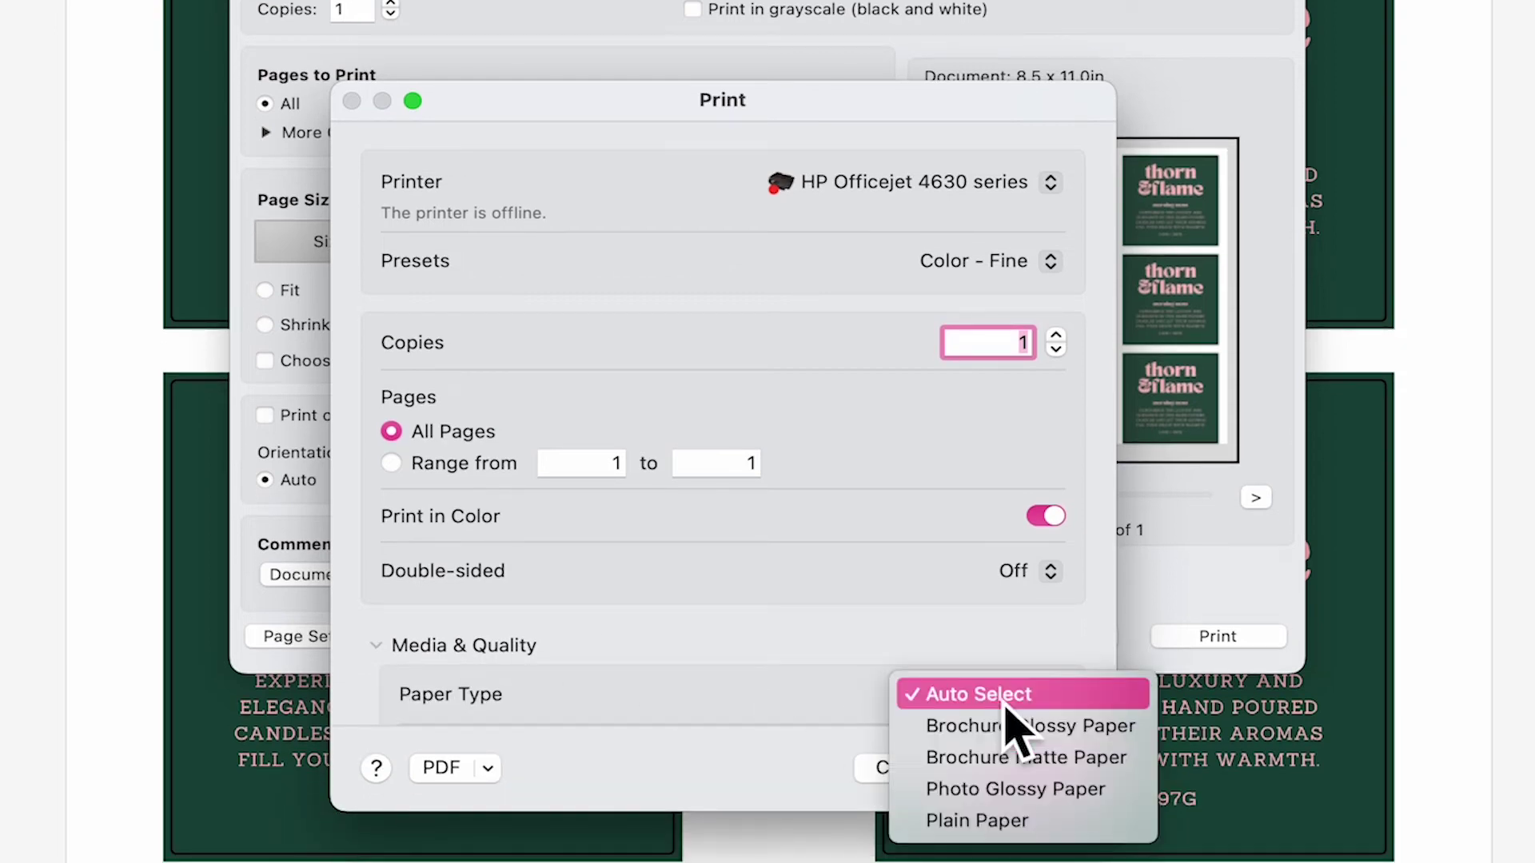
left_click(999, 791)
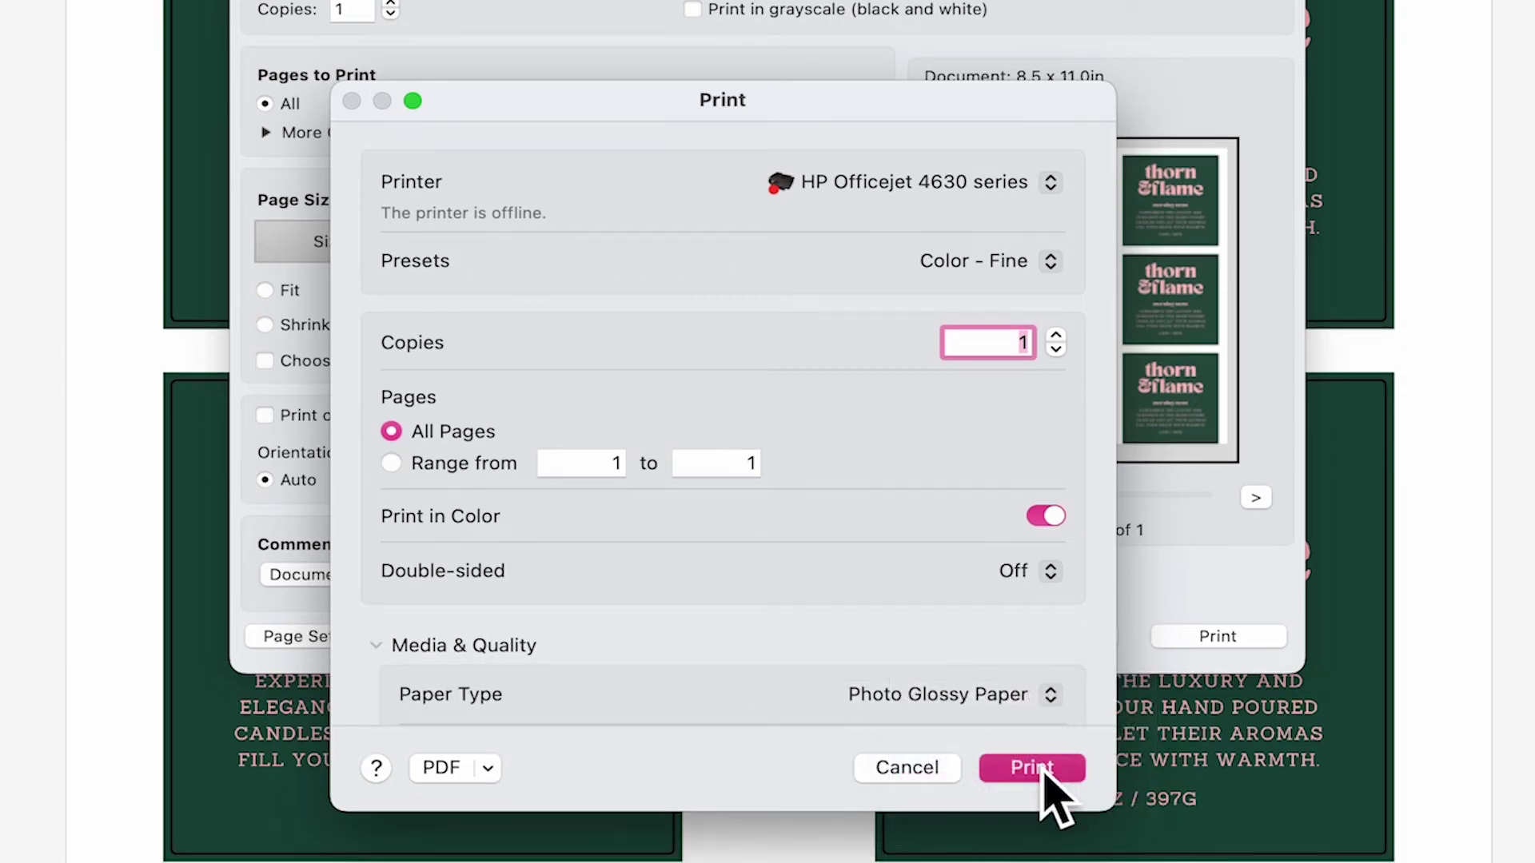